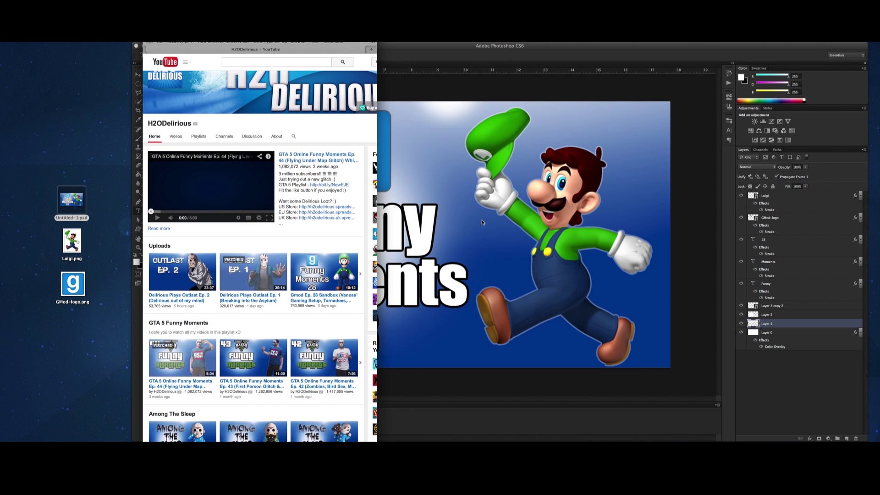
Step: Create a 1280 × 720 pixel RGB document with a white background and convert its Background into the regular layer Layer 0
click(444, 52)
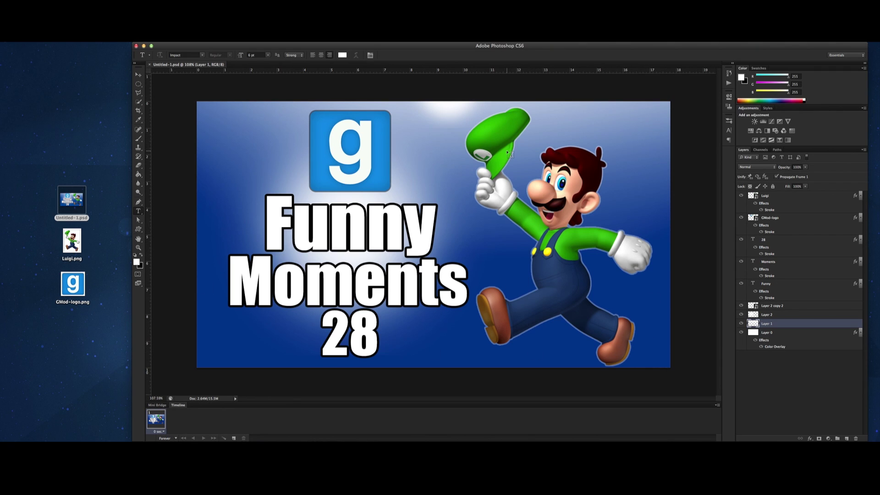
click(59, 38)
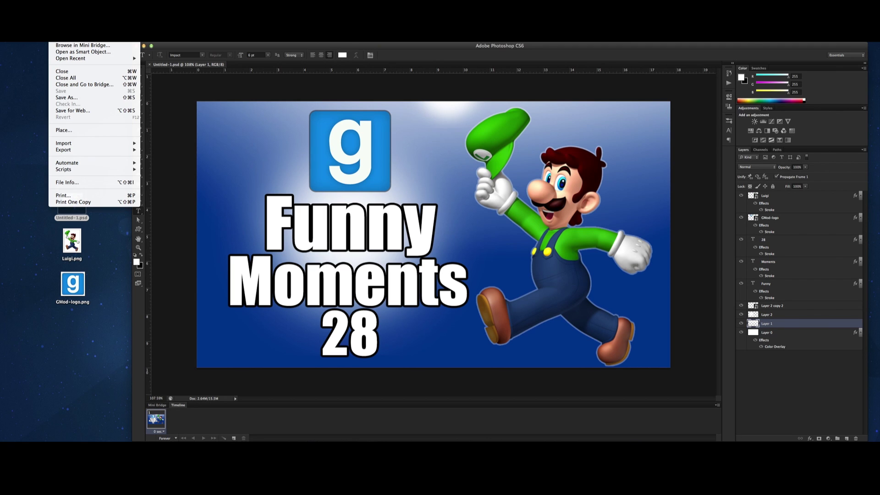
key(super+n)
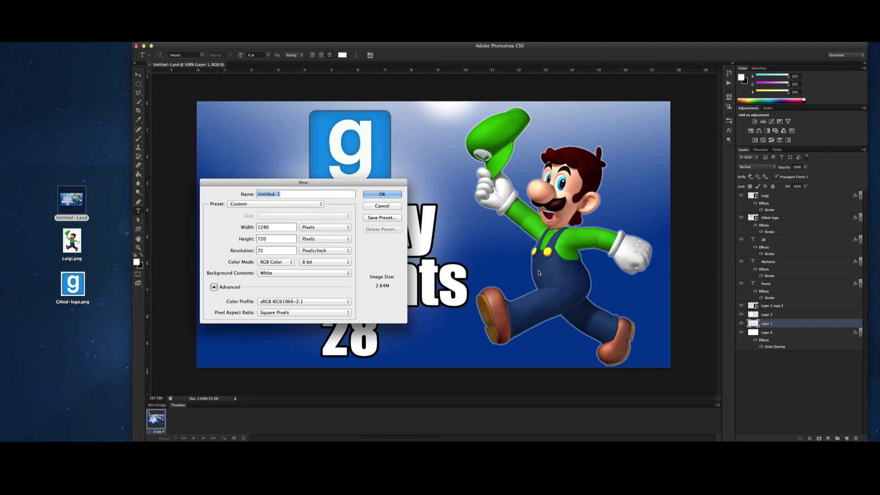
click(388, 195)
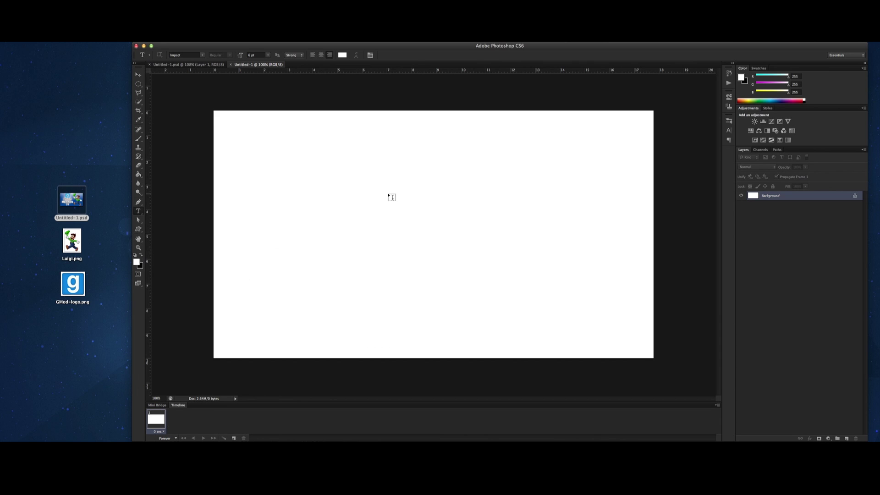
double_click(855, 200)
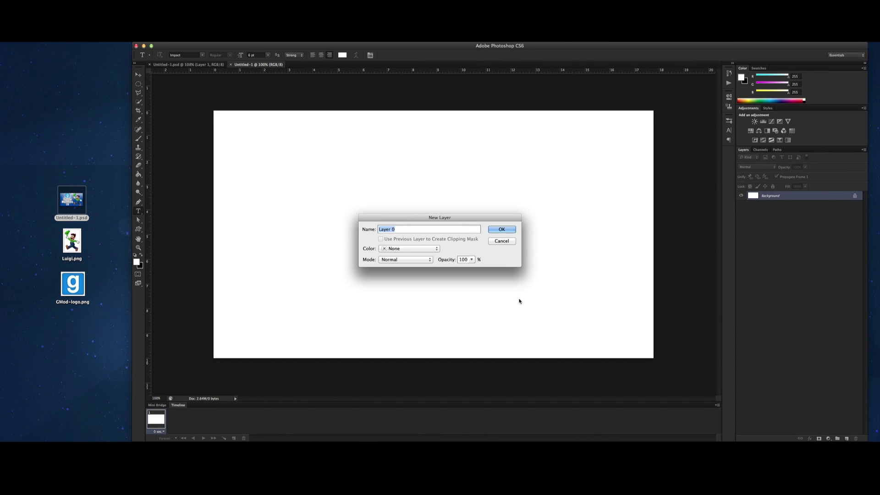
click(503, 228)
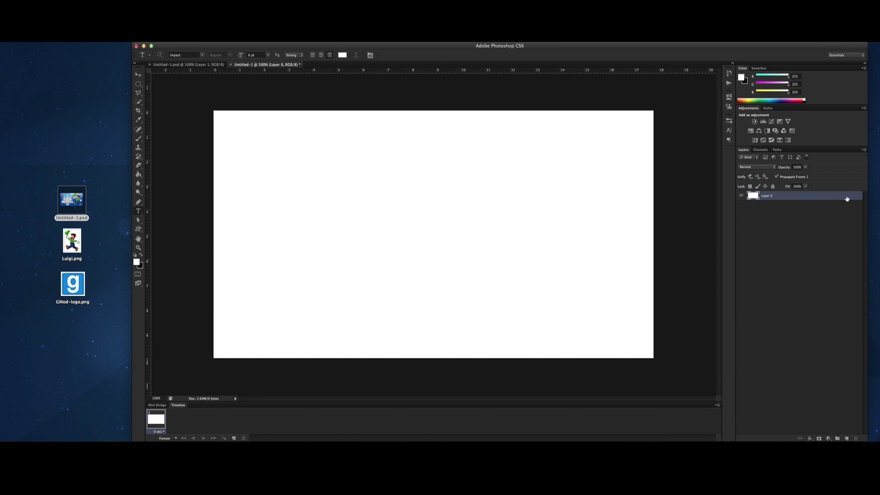
double_click(846, 198)
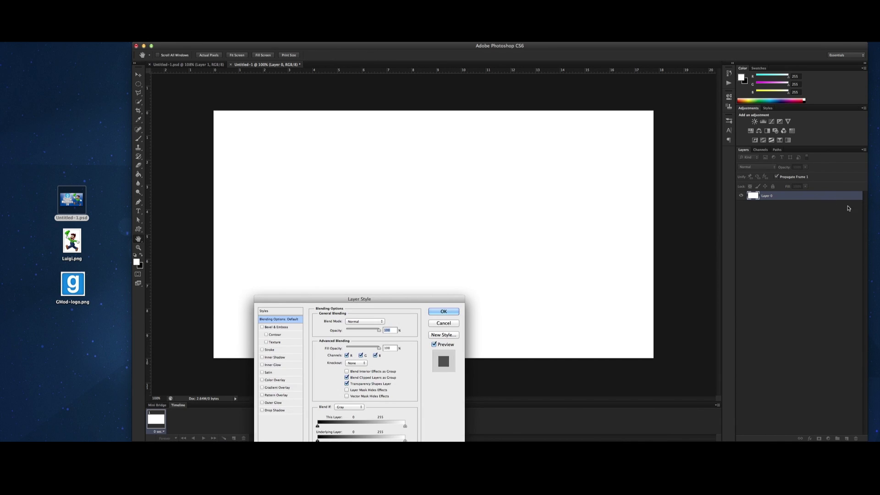
click(262, 388)
click(262, 388)
click(262, 380)
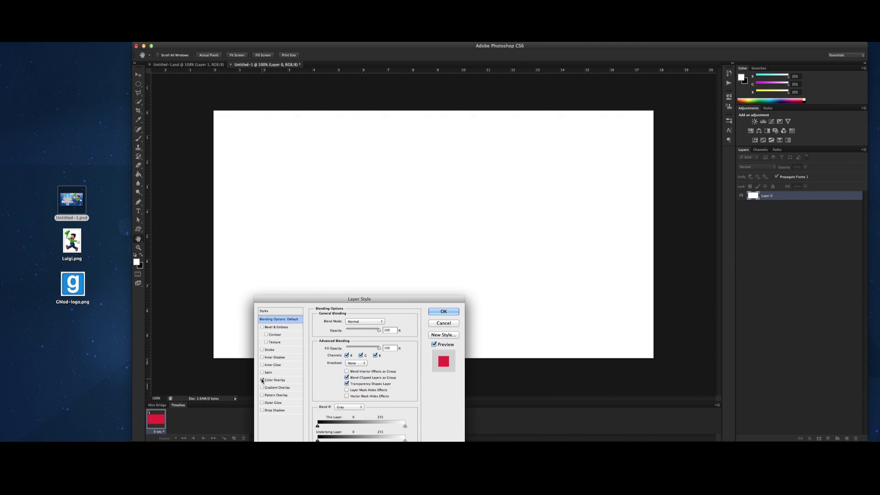
drag(421, 305, 581, 173)
click(434, 251)
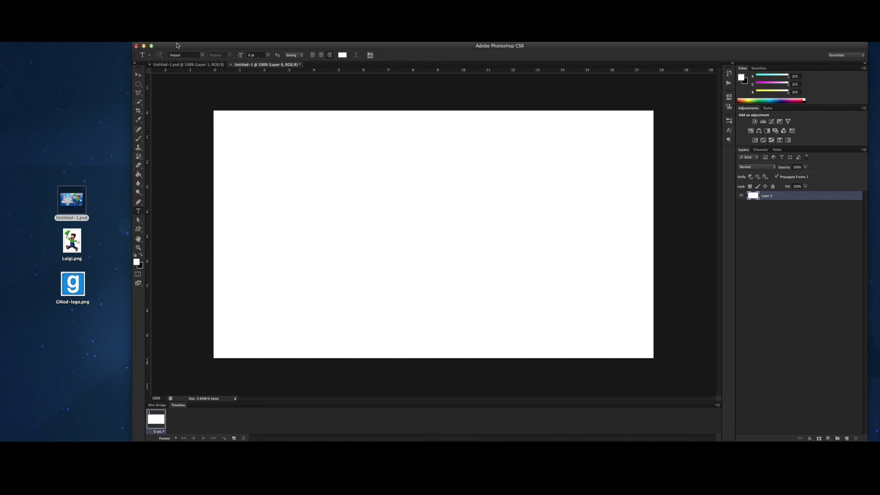
Step: Sample the dark blue background of the finished thumbnail document and copy its hex code 023995, keeping the foreground color white
click(201, 64)
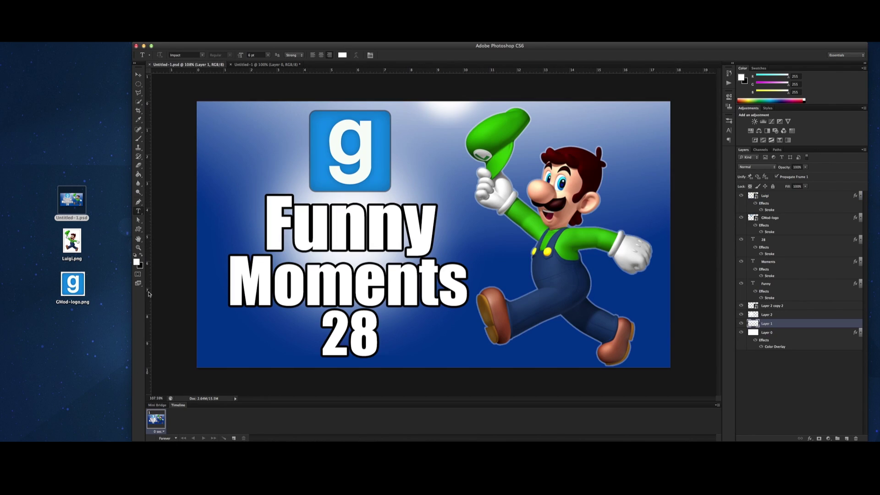
click(136, 262)
right_click(206, 346)
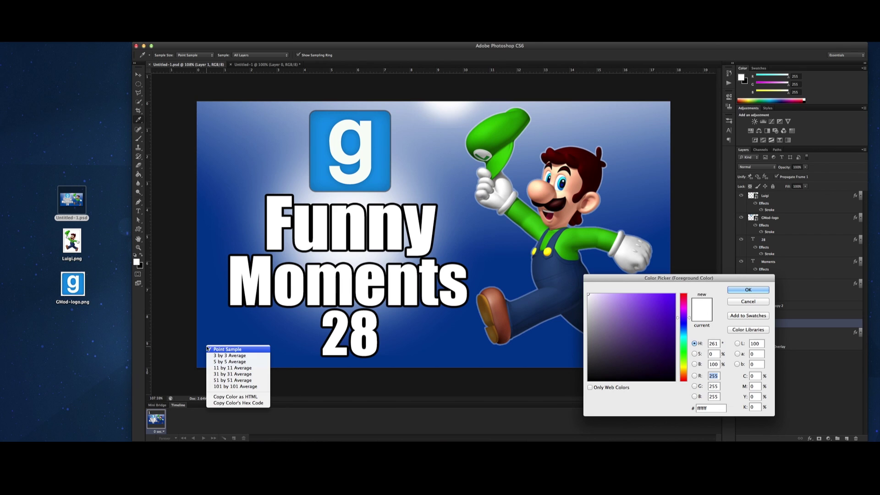
click(199, 372)
click(203, 357)
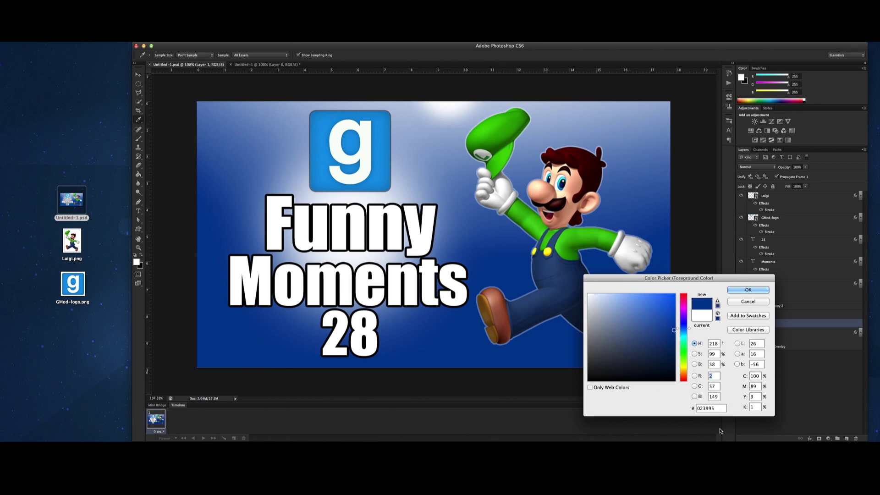
click(709, 408)
key(ctrl+c)
click(744, 303)
key(t)
Step: In the new document, apply a Color Overlay effect with color 023995 to Layer 0
click(263, 64)
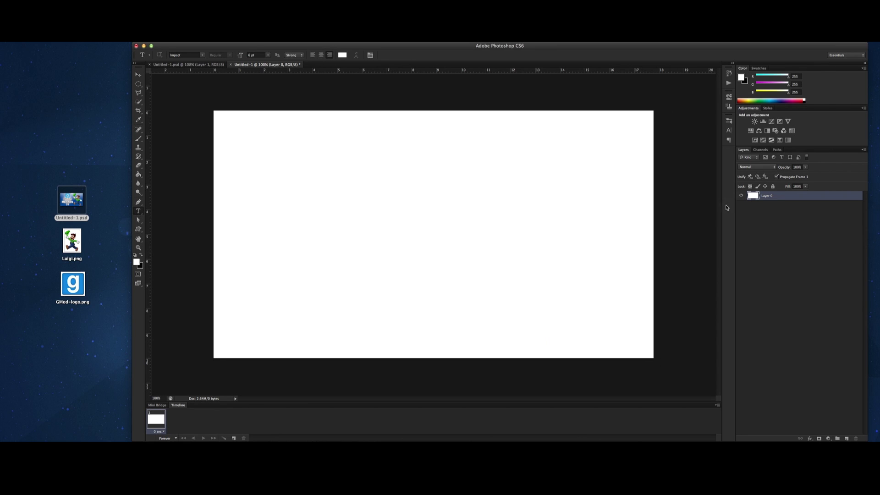
double_click(795, 196)
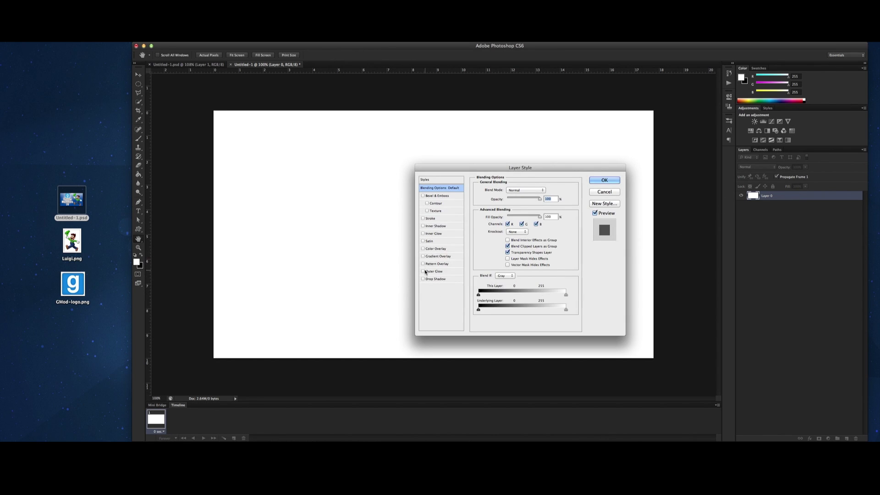
click(424, 249)
click(545, 189)
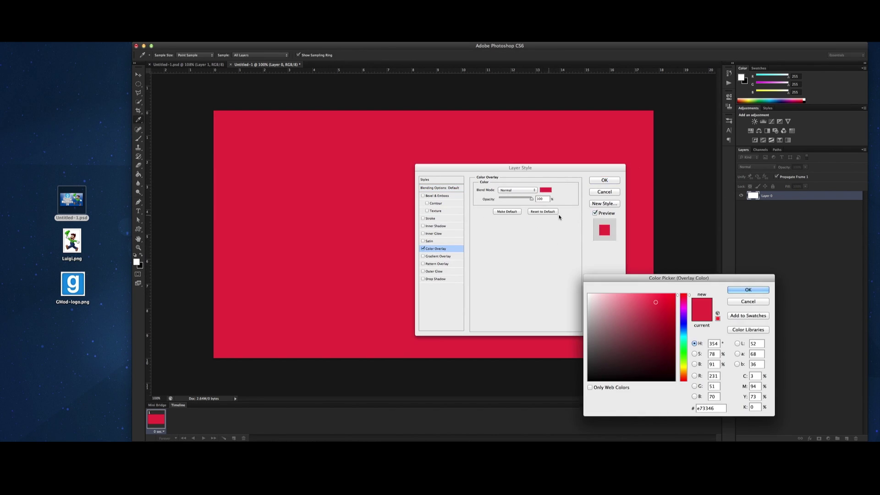
double_click(713, 408)
key(ctrl+v)
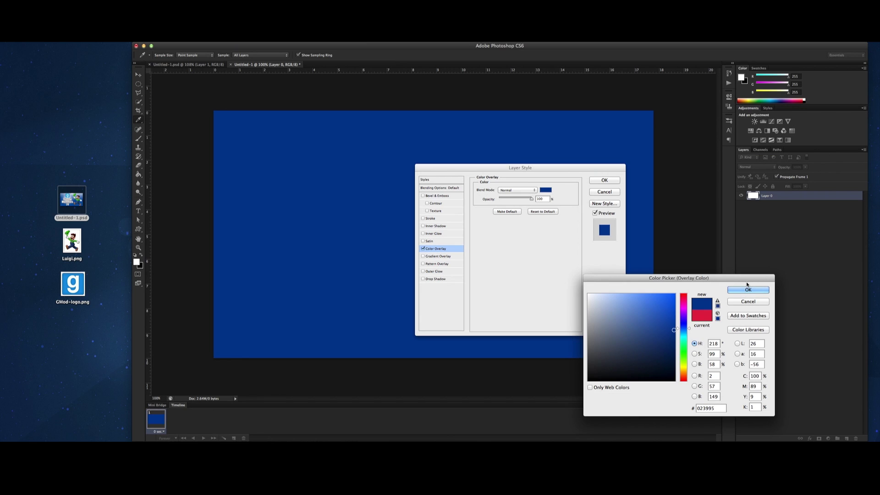
click(747, 289)
click(604, 180)
key(t)
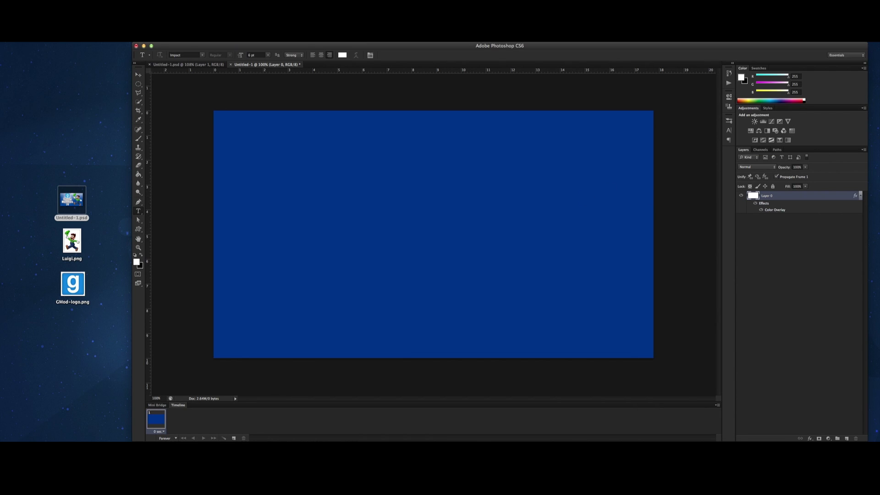
Step: Make a circular selection in the left half of the canvas and add a new empty layer named Layer 1
key(super+Tab)
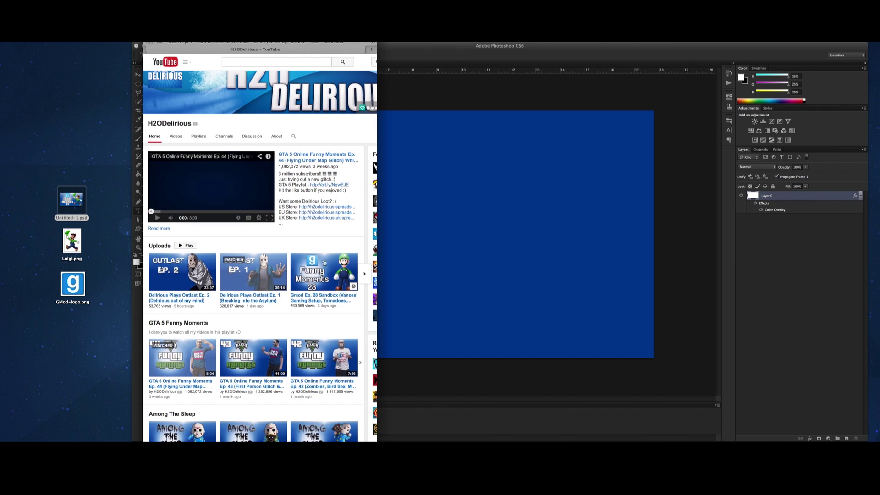
click(426, 234)
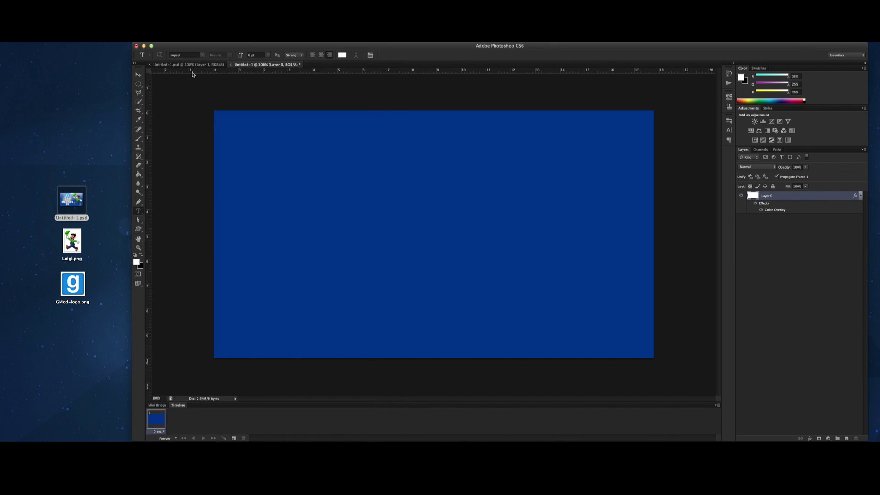
click(139, 84)
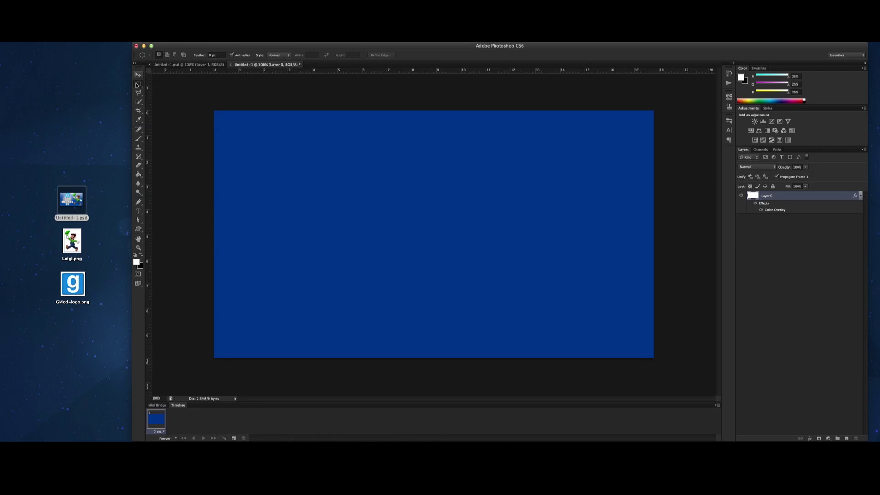
drag(281, 174, 377, 264)
click(109, 17)
mouse_move(112, 26)
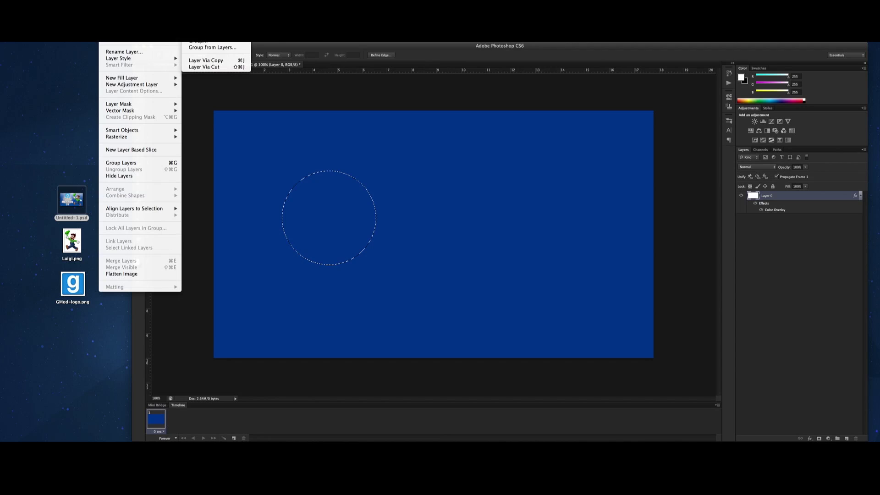
click(206, 34)
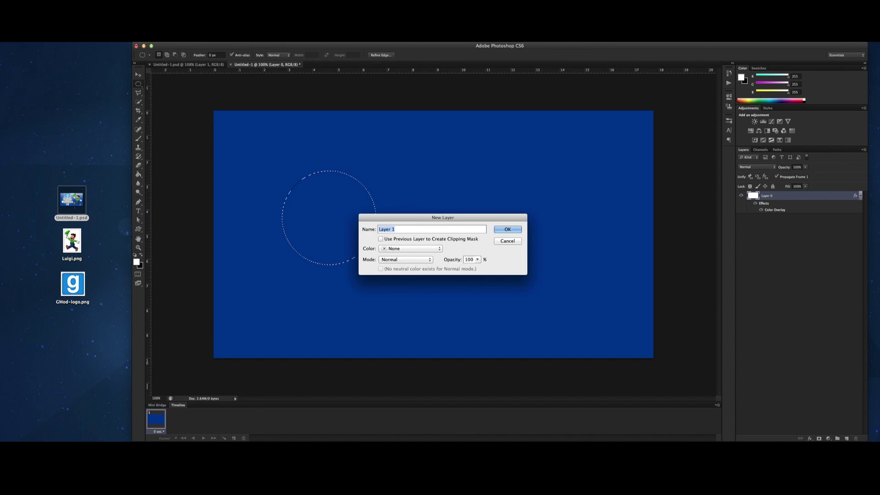
click(507, 229)
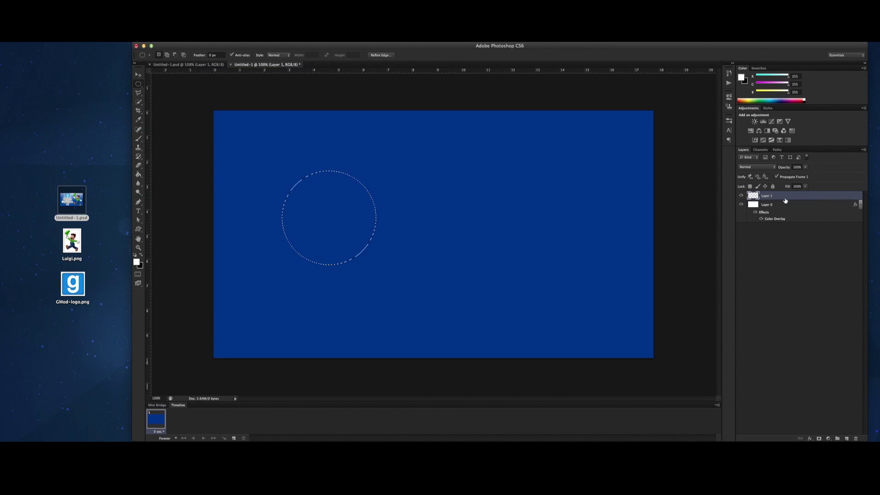
Step: Paint the circular selection solid white on Layer 1 with the Brush, deselect, and shift the circle slightly down and right
click(139, 139)
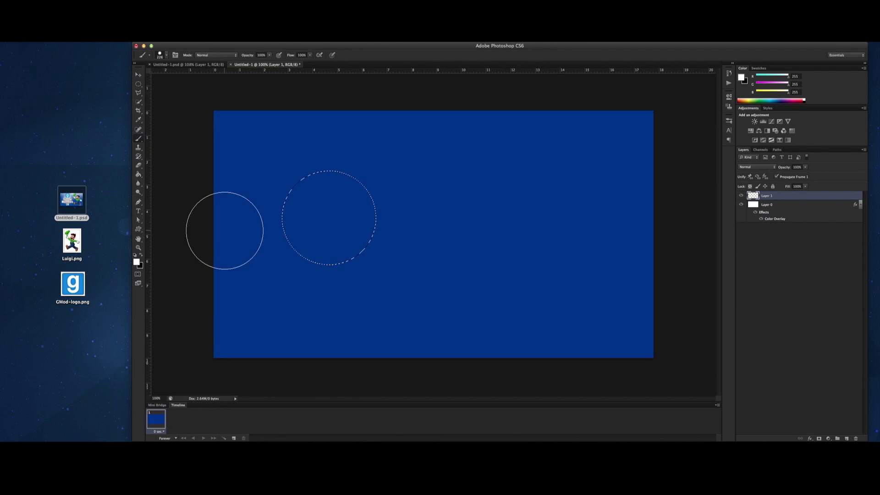
mouse_move(323, 218)
mouse_down()
mouse_move(306, 247)
mouse_move(344, 234)
mouse_move(285, 240)
mouse_move(304, 247)
mouse_move(365, 218)
mouse_up()
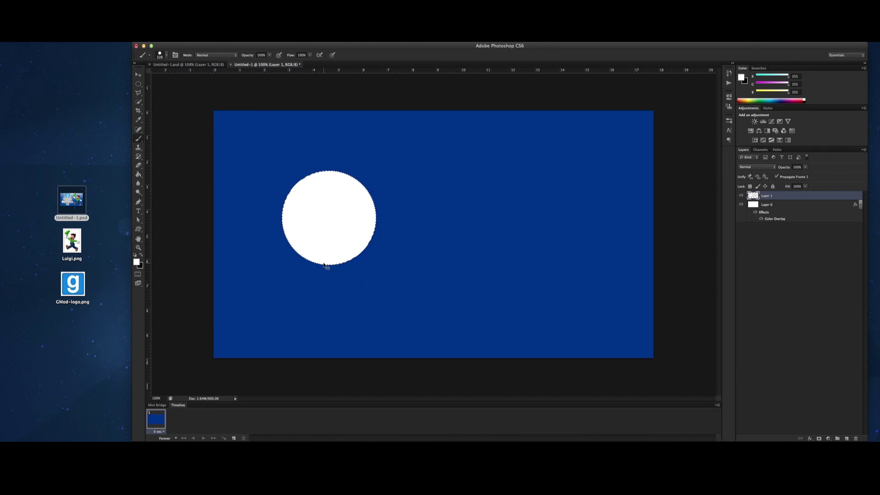
key(ctrl+d)
mouse_move(324, 224)
mouse_down()
mouse_move(444, 209)
mouse_move(339, 265)
mouse_move(363, 234)
mouse_up()
key(ctrl+z)
Step: Apply a Gaussian Blur with a radius of 43.0 pixels to the white circle on Layer 1
key(super+Tab)
key(super+Tab)
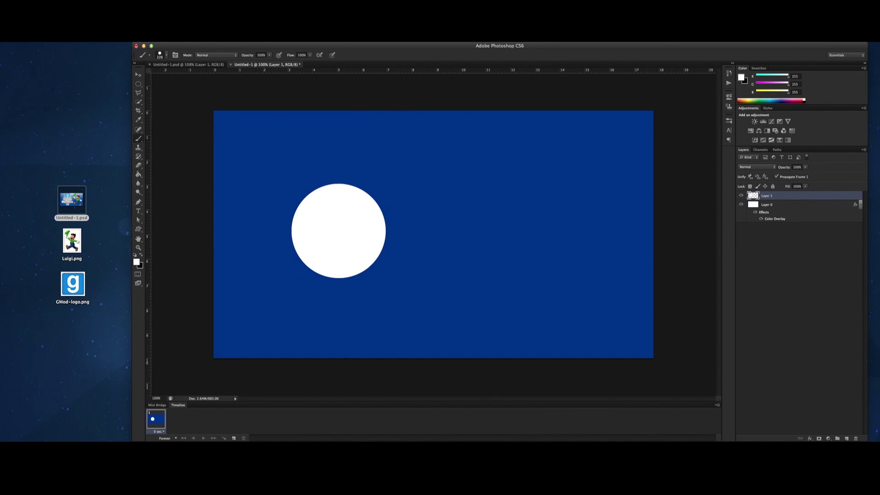
click(163, 37)
mouse_move(236, 98)
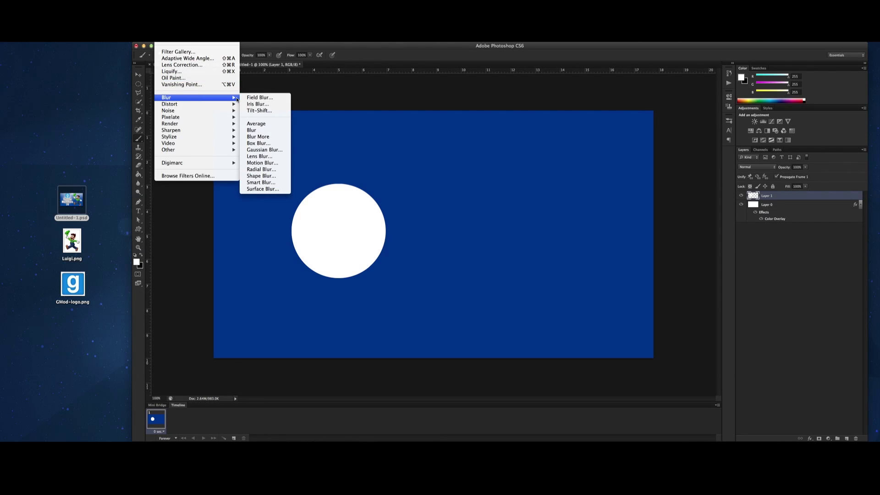
click(274, 151)
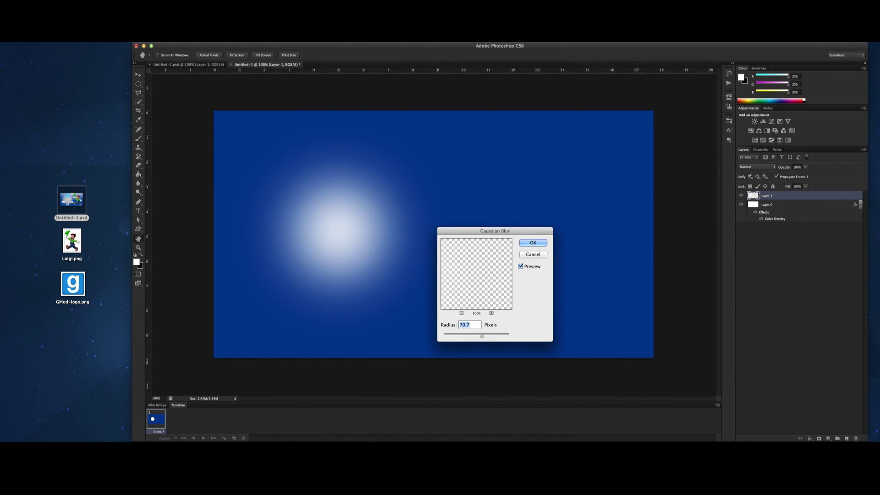
key(super+Tab)
key(super+Tab)
drag(482, 336, 475, 338)
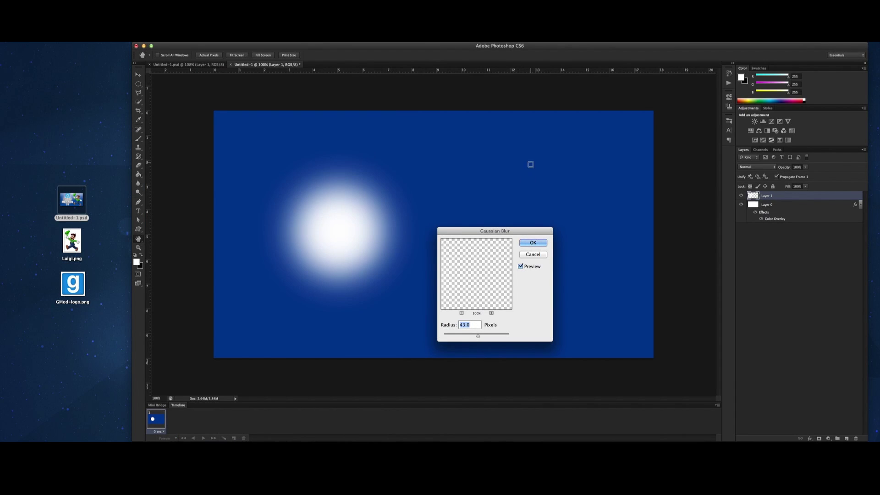
key(Return)
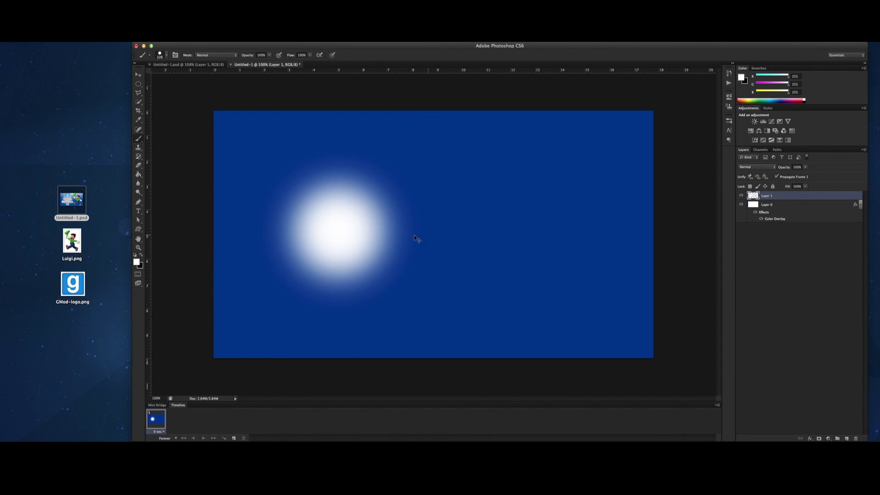
Step: Enlarge the blurred white glow to about 123% with Free Transform and keep it in the left half of the canvas
key(ctrl+t)
drag(427, 144, 466, 105)
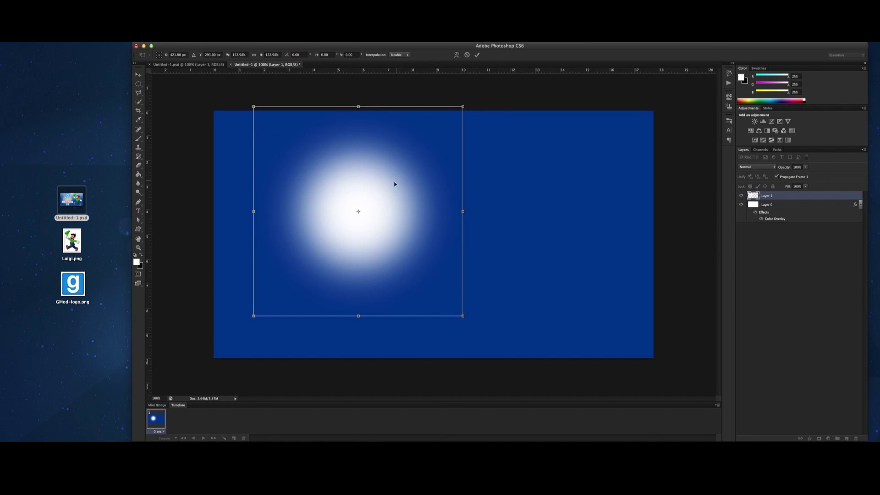
drag(395, 183, 376, 197)
key(Return)
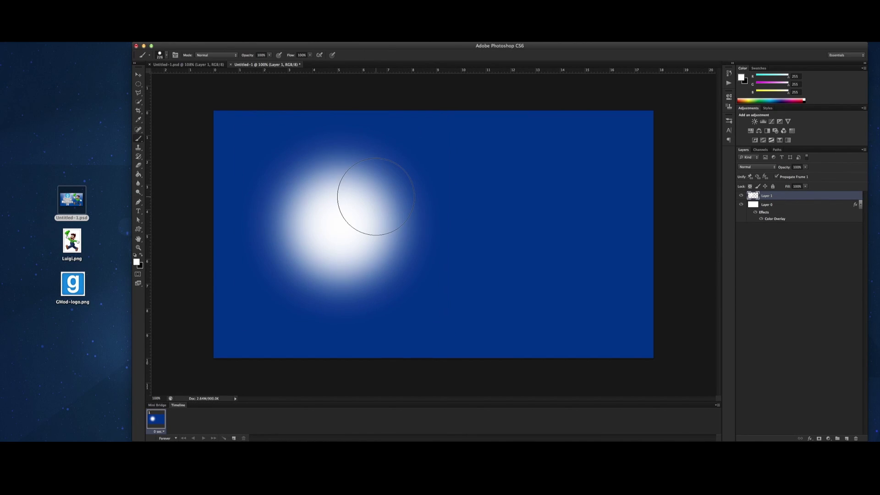
key(super+Tab)
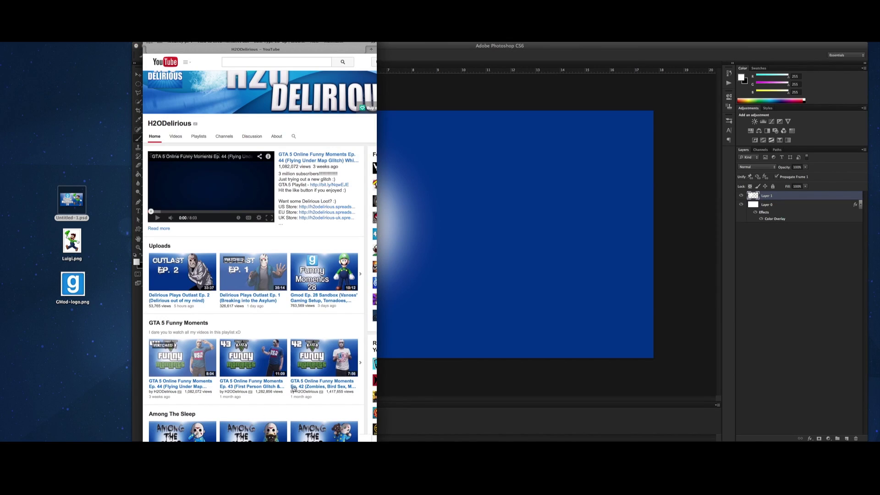
key(super+Tab)
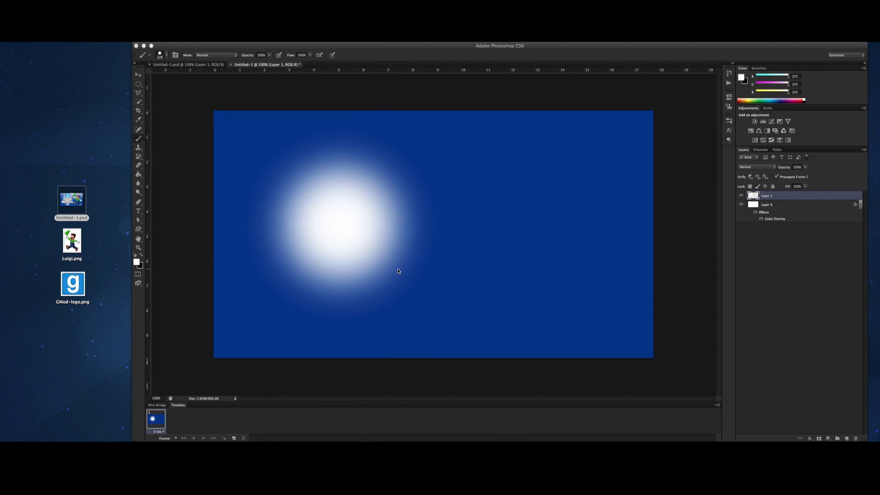
scroll(368, 268, down, 3)
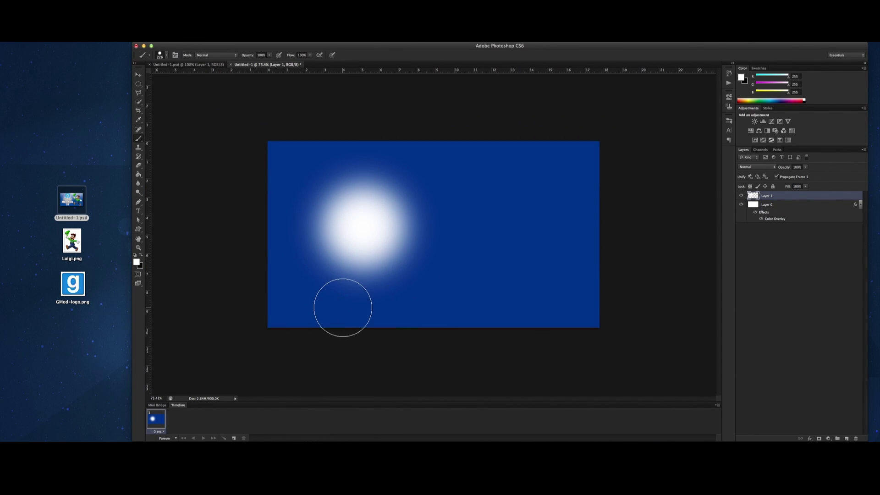
Step: Reapply the last Gaussian Blur to the white glow on Layer 1 to soften it further
scroll(341, 306, up, 2)
click(166, 40)
key(super+f)
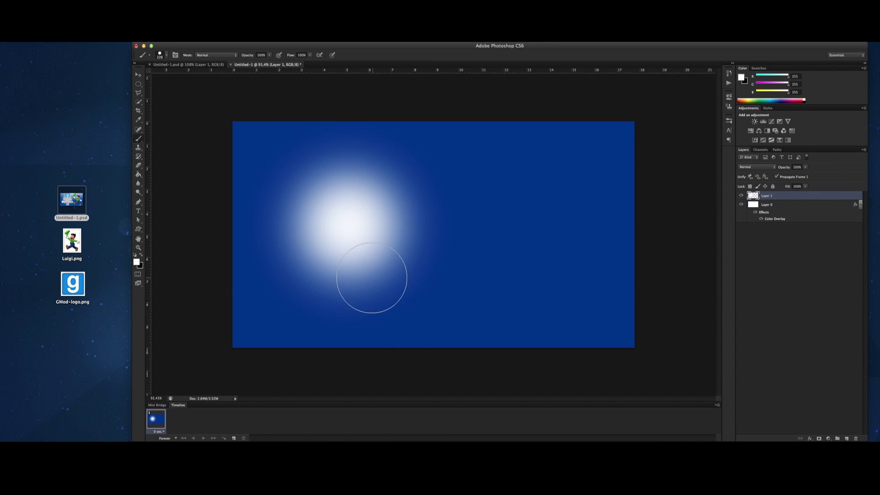
mouse_move(371, 279)
mouse_down()
mouse_move(369, 289)
mouse_move(366, 282)
mouse_up()
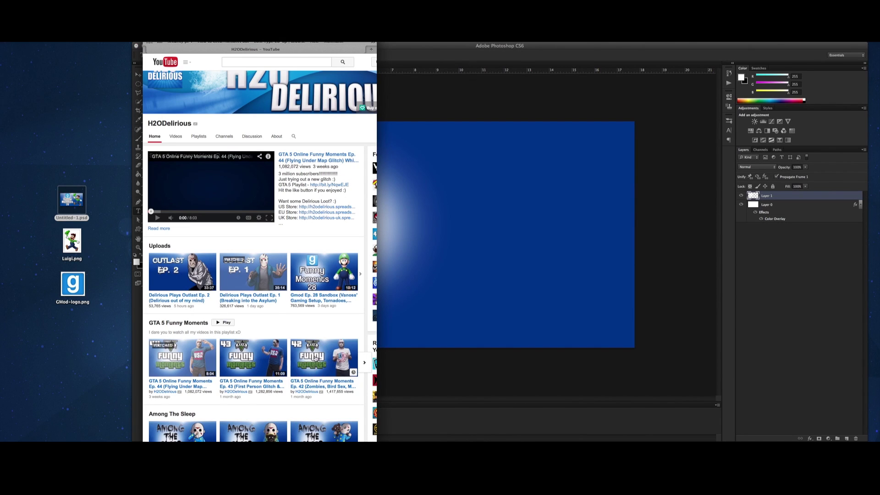
Step: Check the reference thumbnails in the browser, and add a large white Impact text line reading "GSASSA" over the glow's upper half
scroll(312, 406, down, 2)
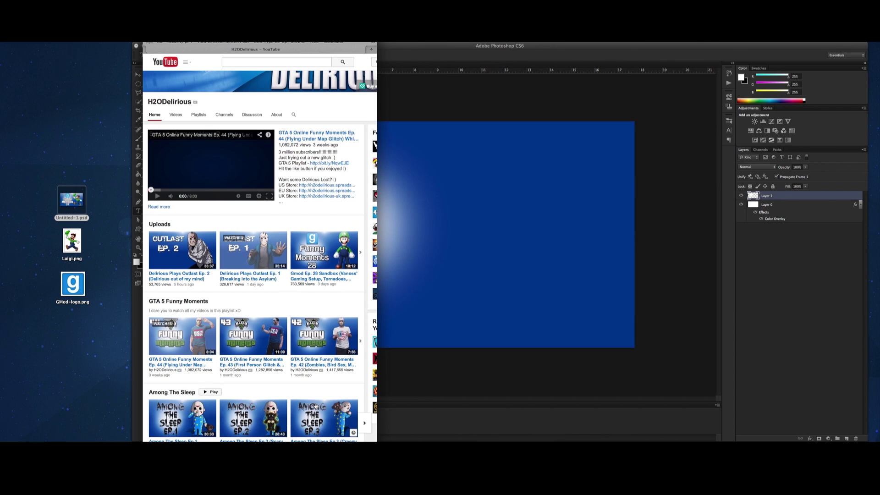
click(412, 345)
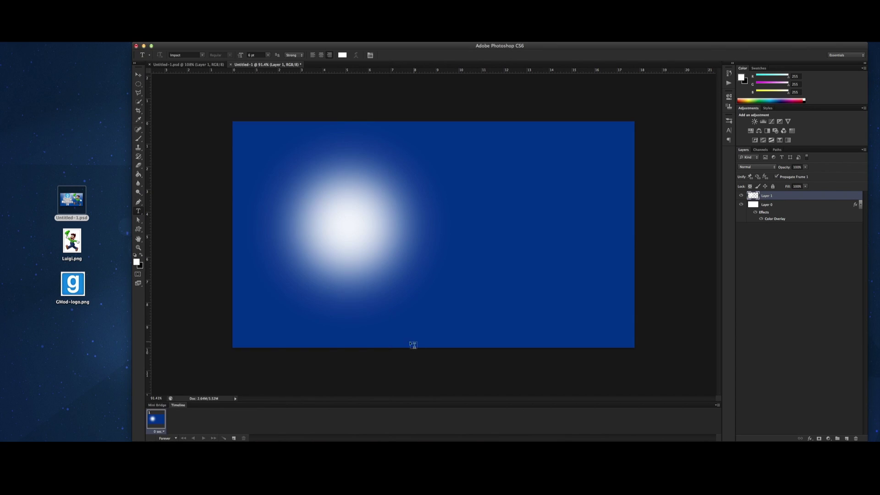
click(313, 207)
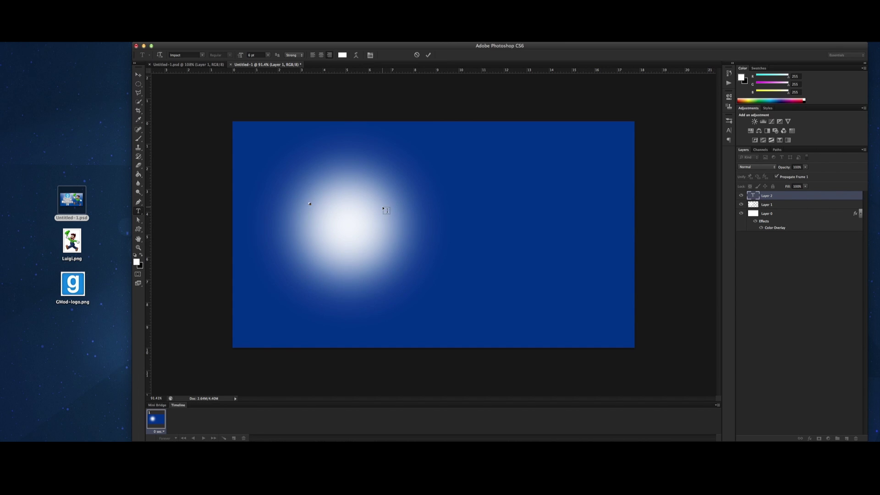
drag(314, 201, 463, 177)
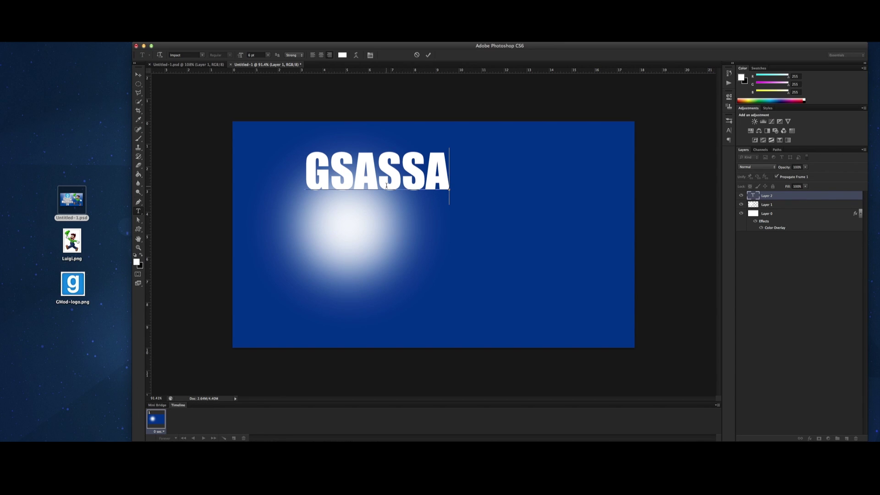
drag(365, 236, 338, 271)
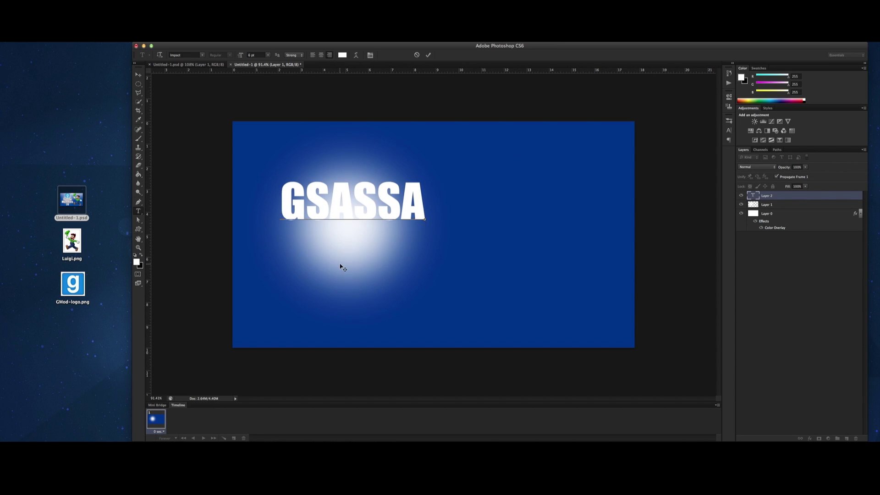
Step: Replace the placeholder text with "Funny" and shift the word left to centre it over the glow
key(super+Tab)
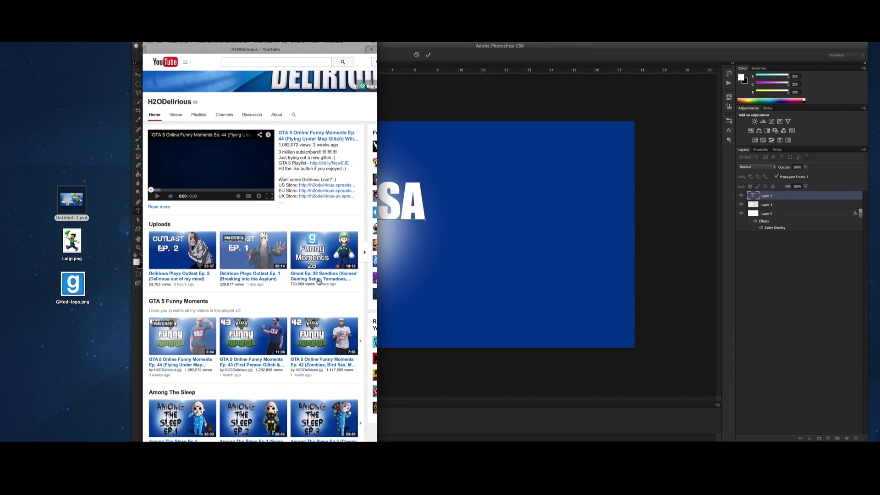
key(super+Tab)
key(super+a)
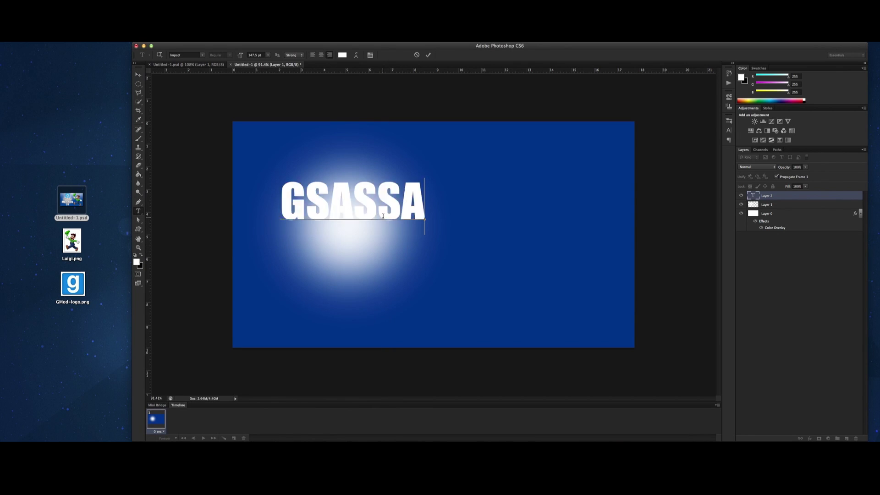
text(Funny)
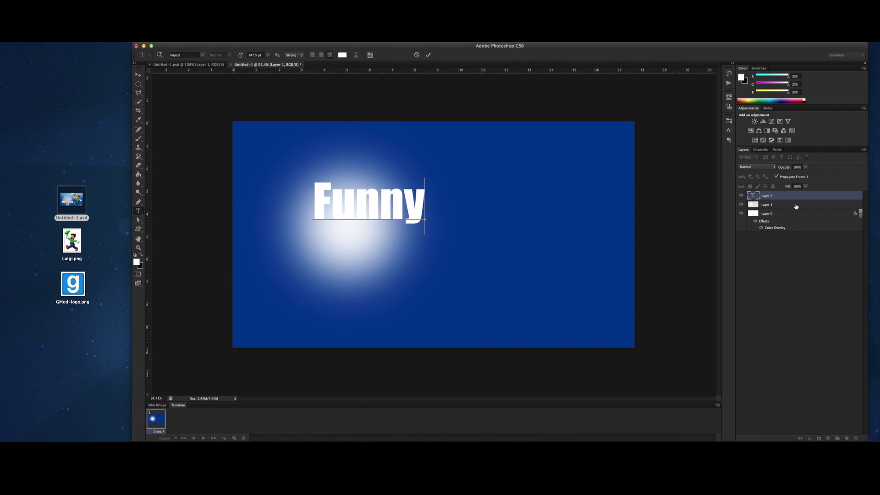
key(super+Return)
drag(413, 214, 393, 214)
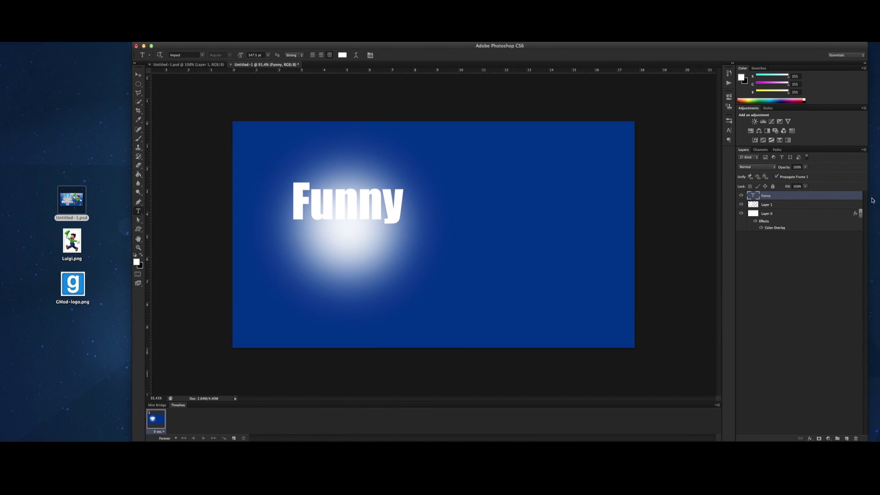
Step: Add a black Stroke layer style positioned outside the letters of the Funny text layer
double_click(845, 199)
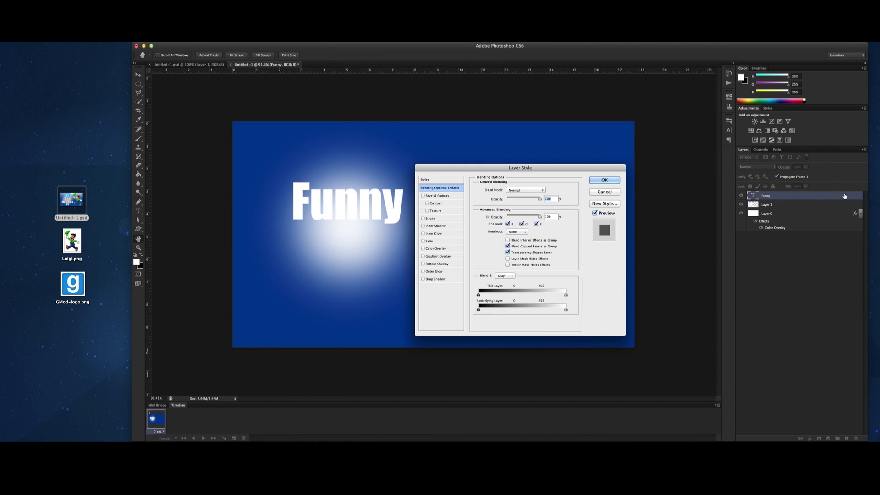
click(426, 218)
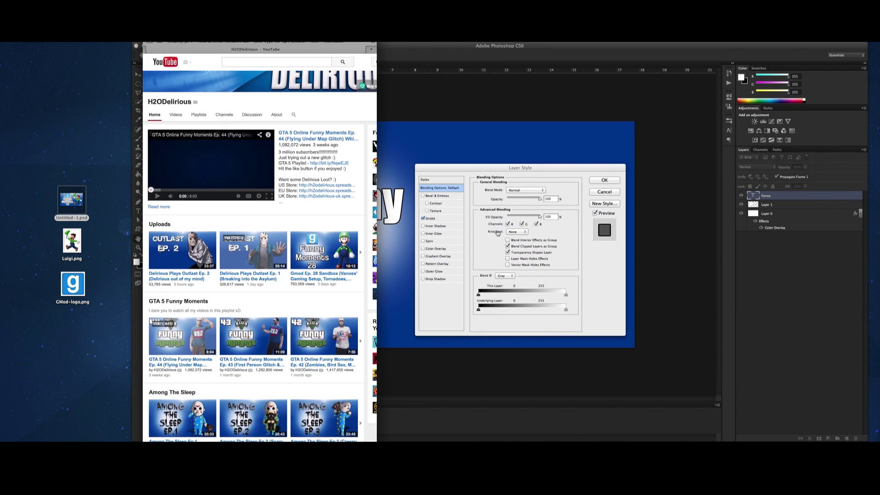
click(484, 214)
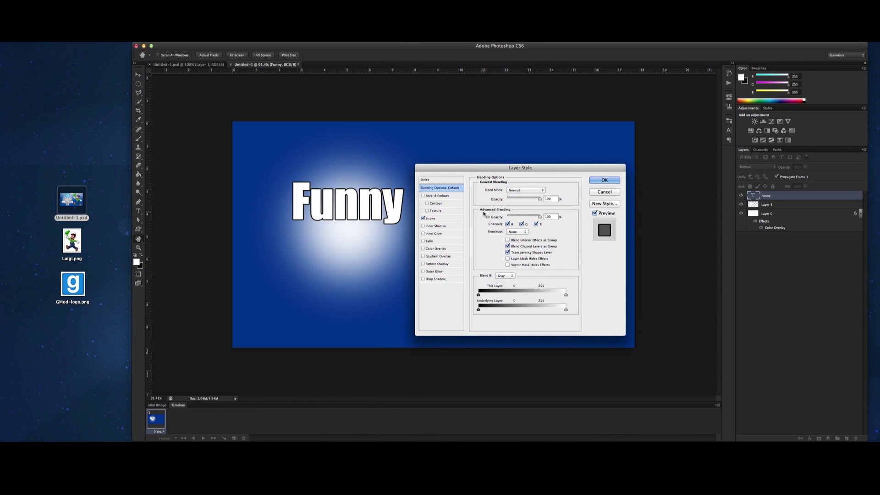
click(433, 218)
drag(500, 190, 499, 189)
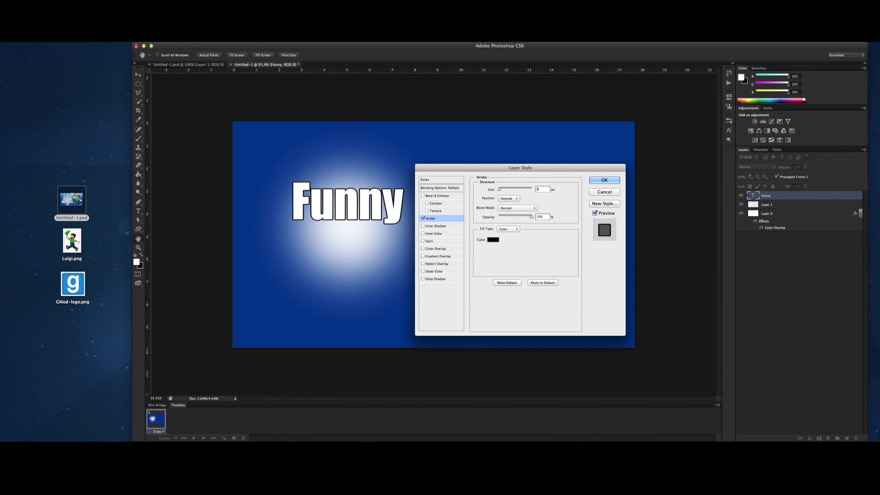
click(198, 447)
click(528, 230)
click(604, 181)
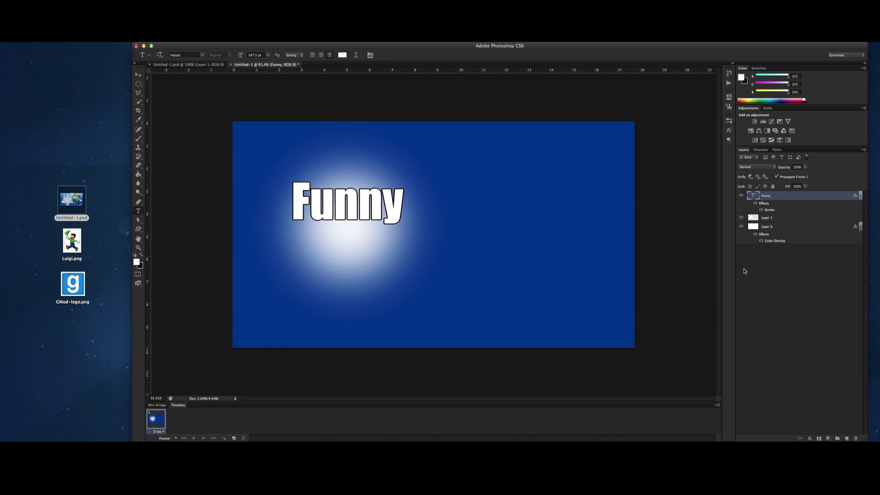
Step: Duplicate the Funny text layer and place the copy directly below the original word
right_click(794, 195)
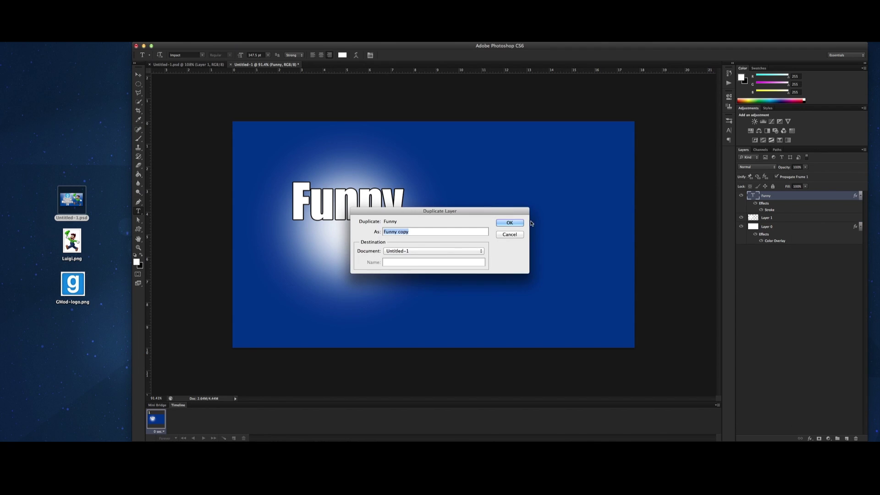
click(513, 223)
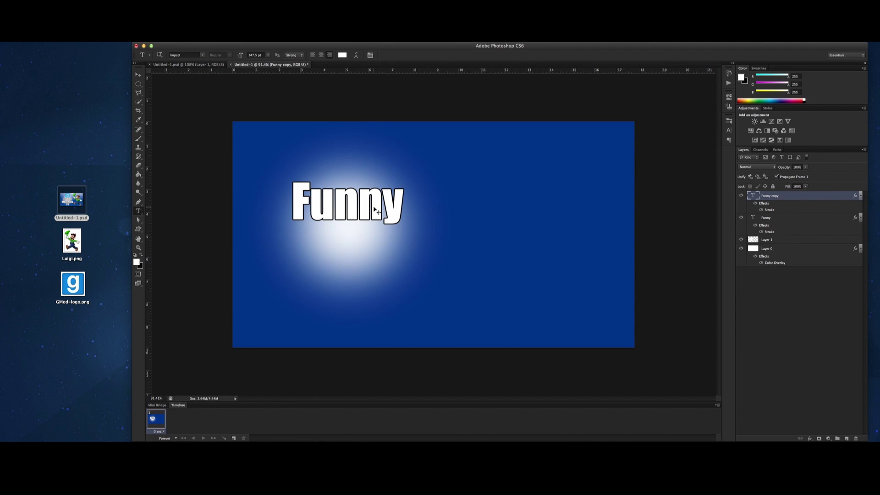
drag(375, 210, 375, 252)
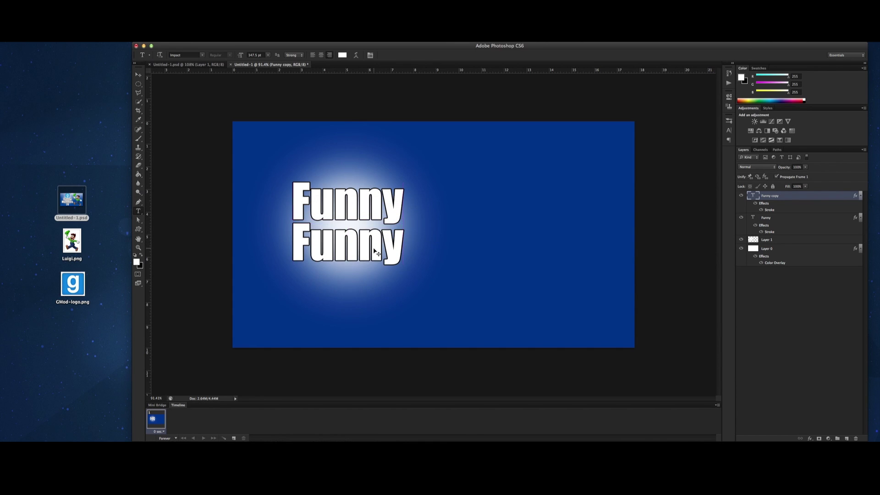
Step: Change the copied lower word to "Moments" and centre it beneath "Funny"
double_click(359, 243)
text(Mo)
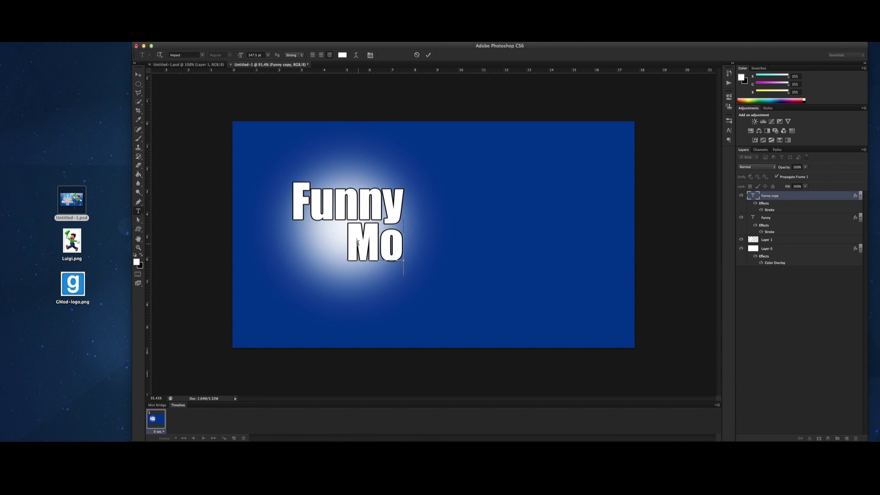
text(ments)
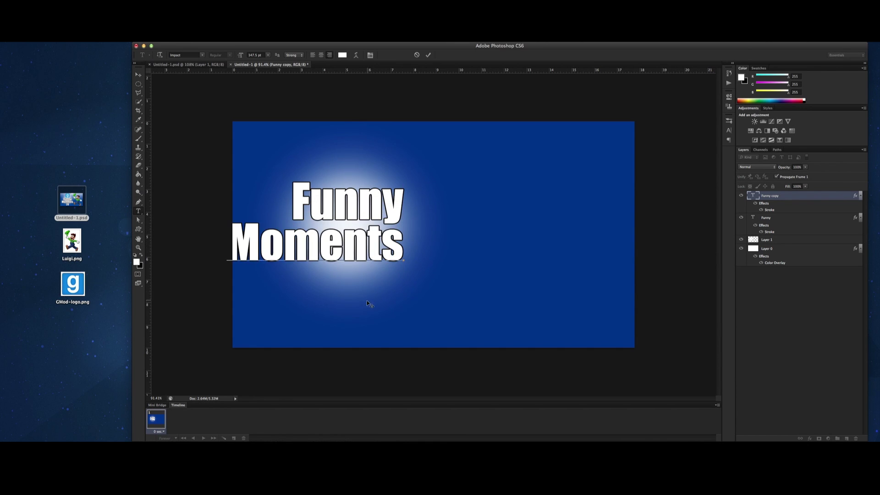
drag(366, 301, 401, 302)
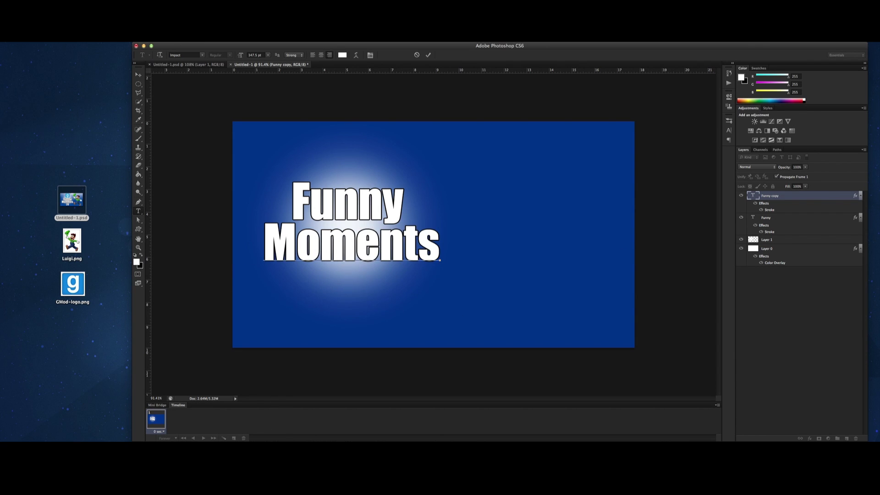
key(super+Tab)
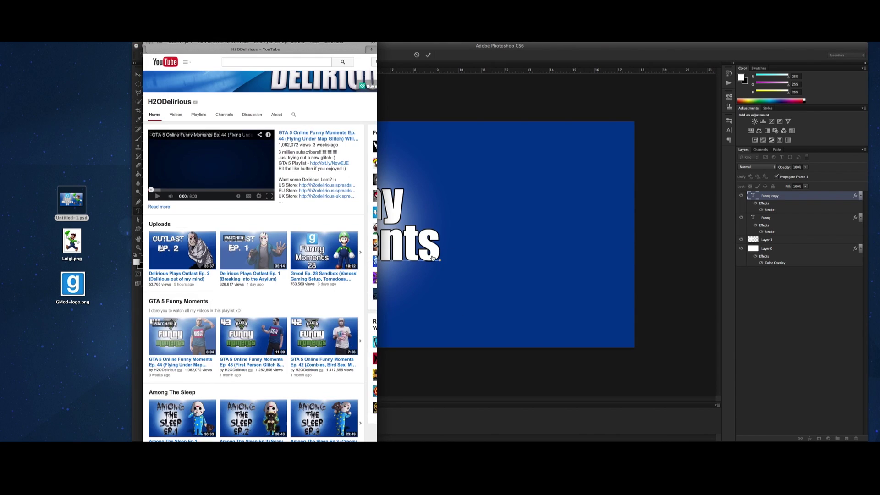
key(super+Tab)
click(784, 199)
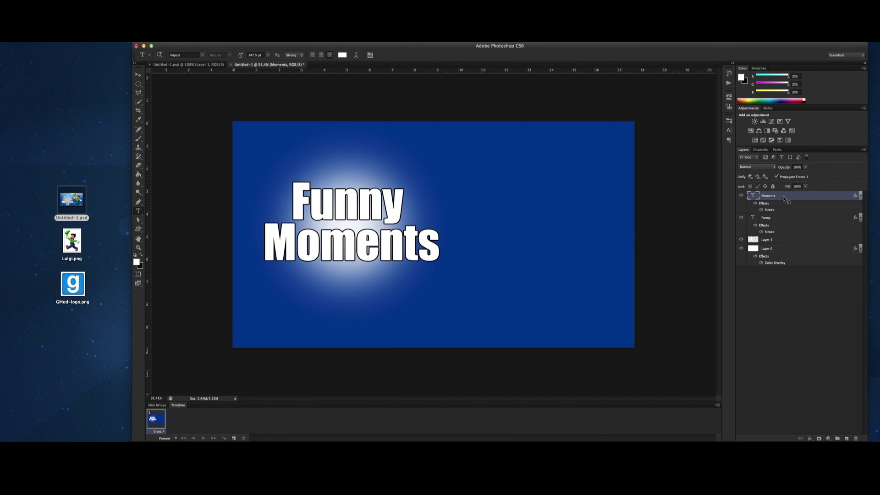
Step: Duplicate the Moments text layer and place the copy straight below it as a third line
right_click(783, 199)
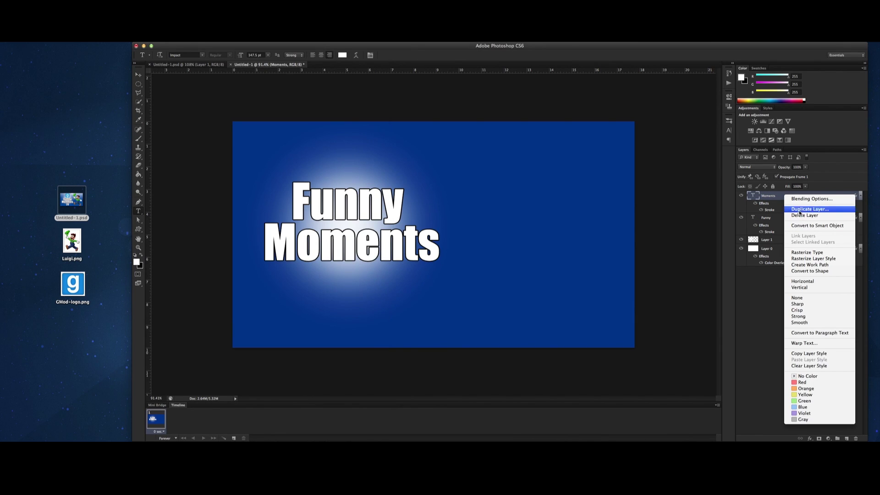
click(800, 210)
key(Return)
drag(399, 239, 397, 279)
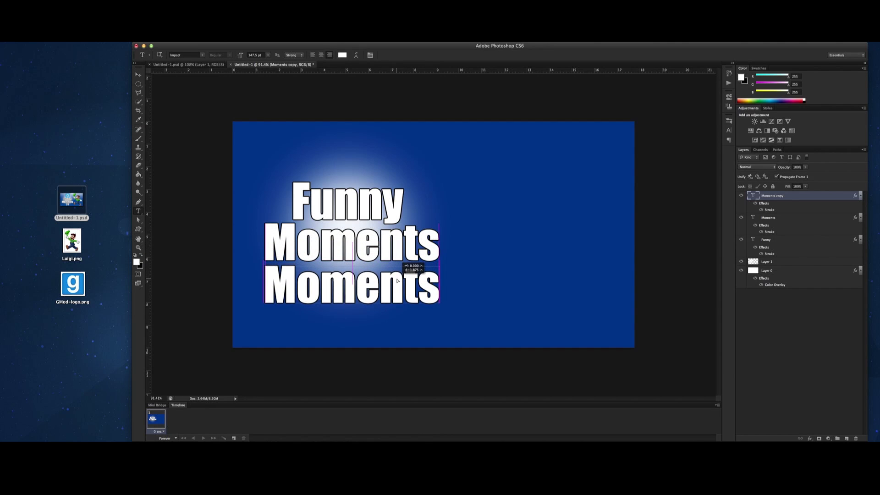
Step: Change the third text line to "28" and centre it beneath "Moments"
double_click(389, 279)
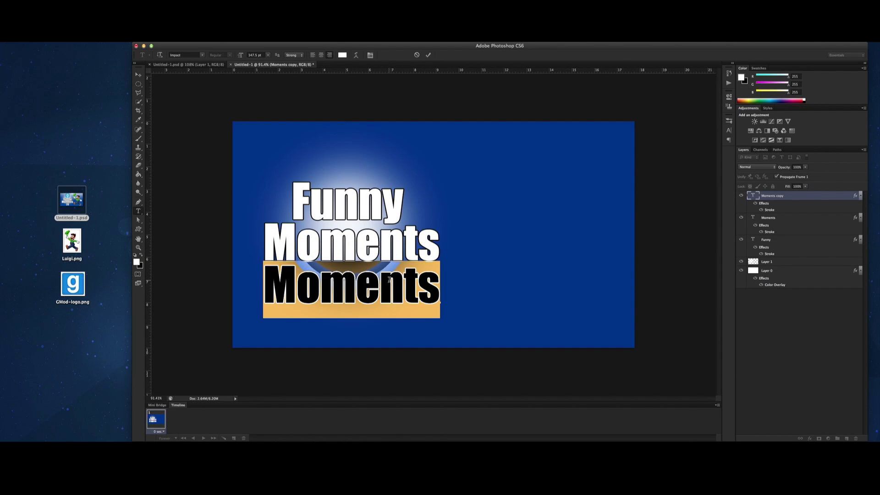
text(28)
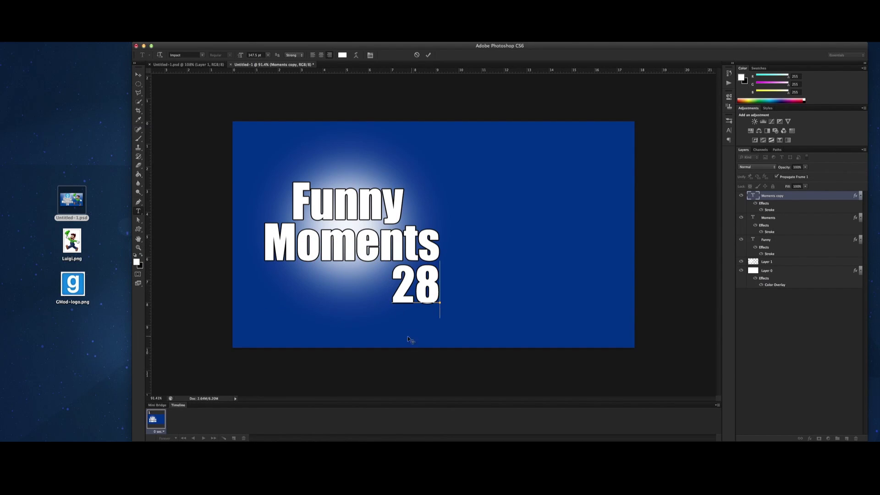
key(super+shift+c)
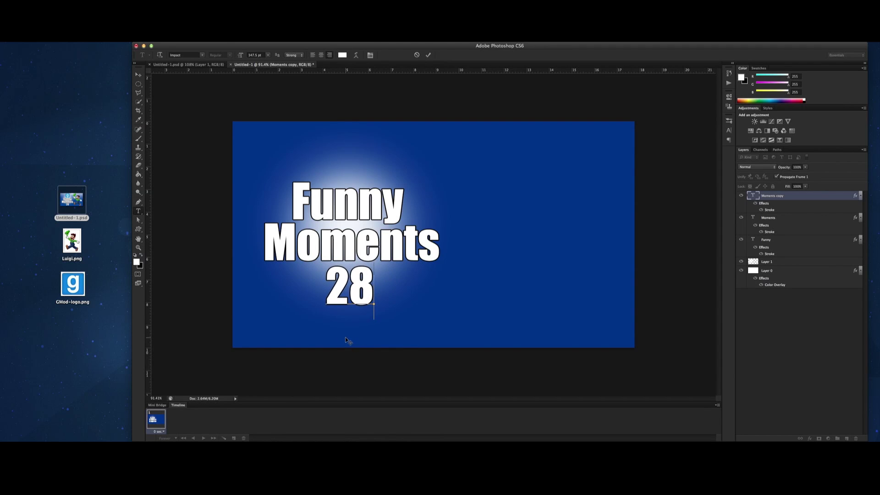
click(788, 195)
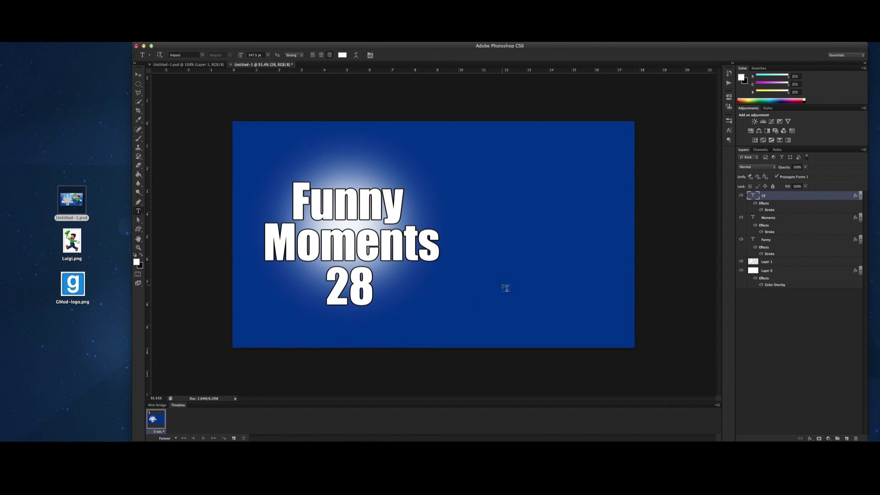
Step: Compare the design with the reference thumbnail and toggle Layer 1's visibility to examine the glow behind the text
key(super+Tab)
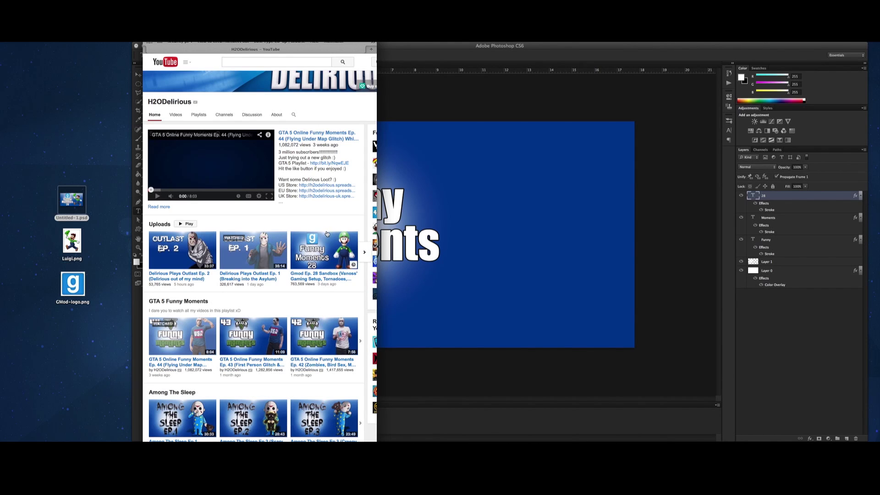
click(458, 229)
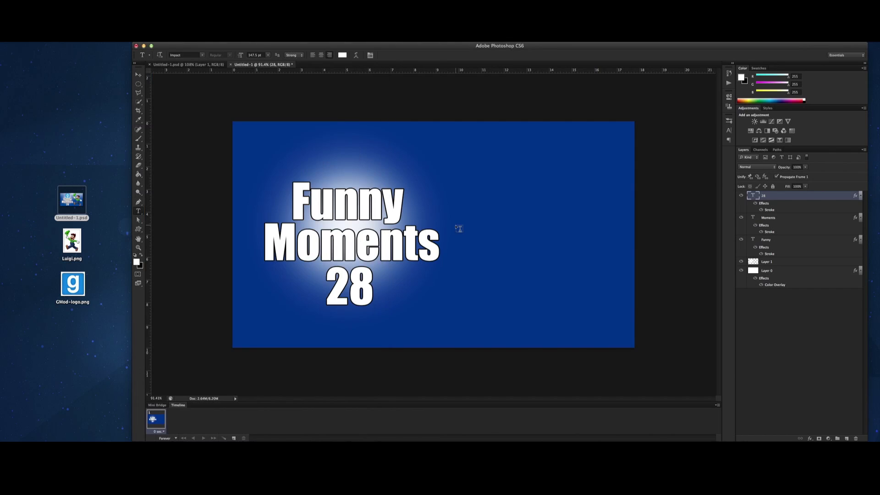
click(784, 251)
click(778, 263)
right_click(776, 265)
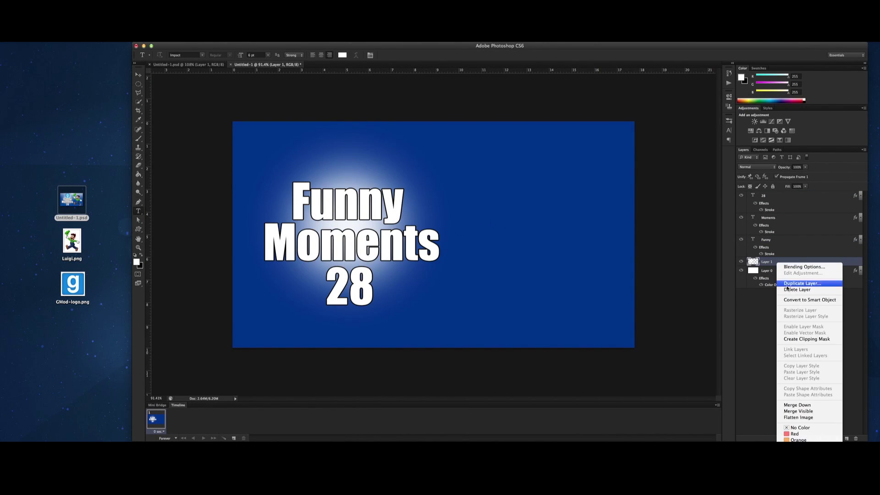
key(Escape)
click(740, 262)
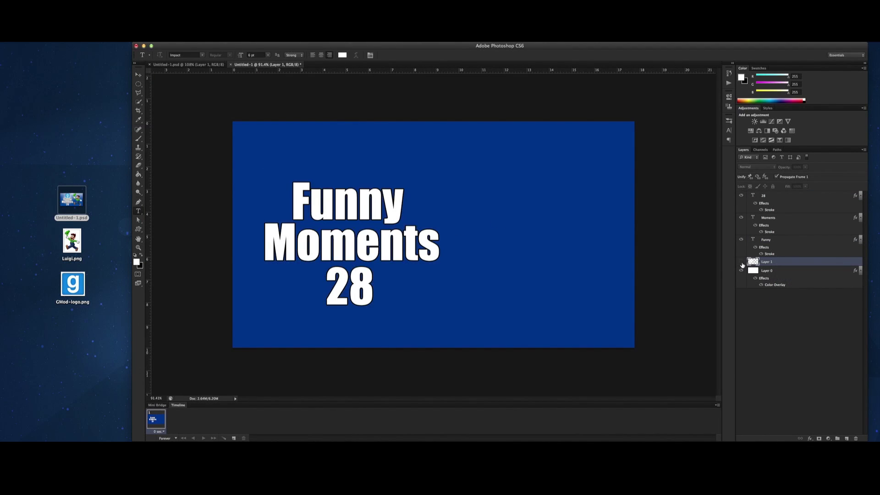
click(741, 262)
click(741, 263)
click(741, 262)
Step: Duplicate the Layer 1 glow and move the copy up to the upper right of the word "Funny"
right_click(789, 264)
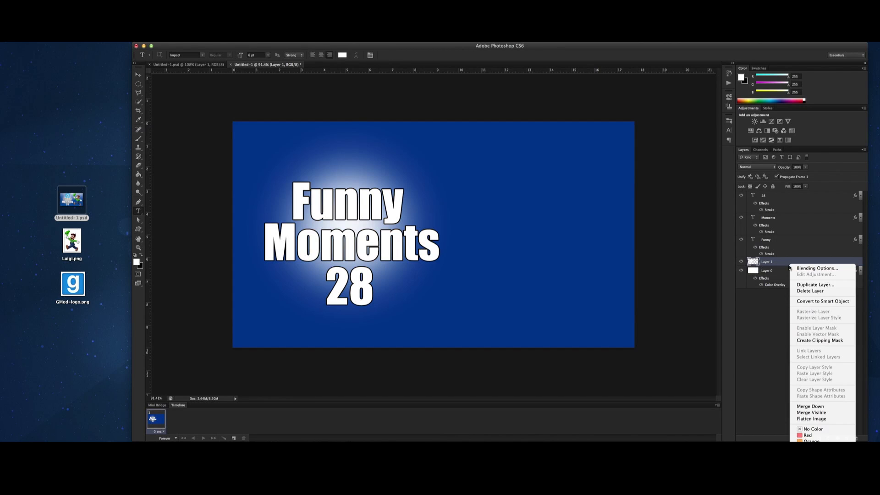
click(815, 284)
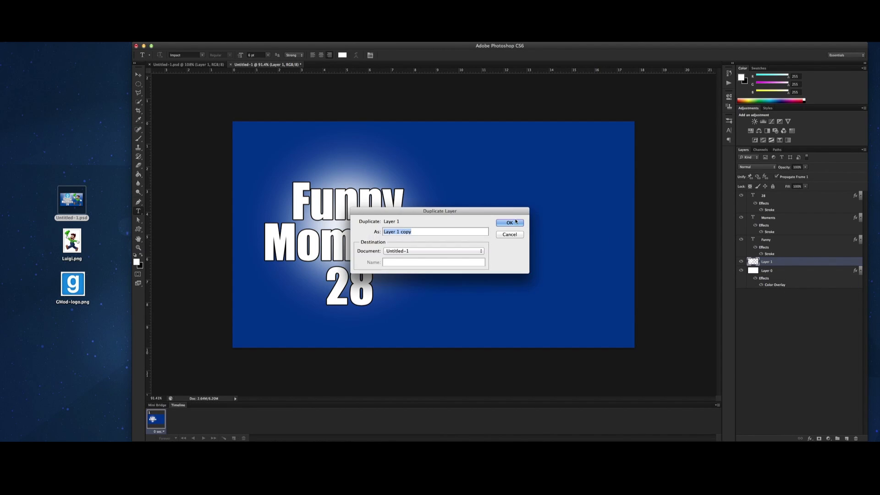
click(509, 222)
drag(382, 252, 480, 208)
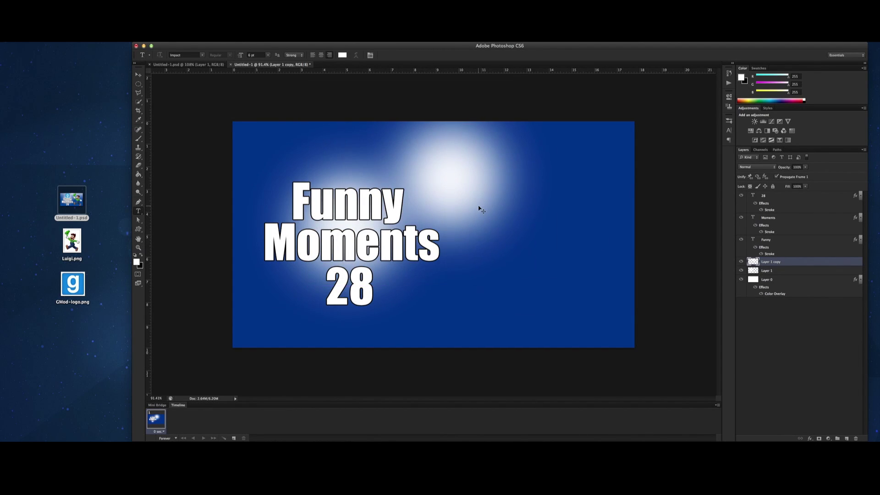
Step: Scale the copied glow to about 47% and centre it on the canvas's top edge, right of the title text
key(super+t)
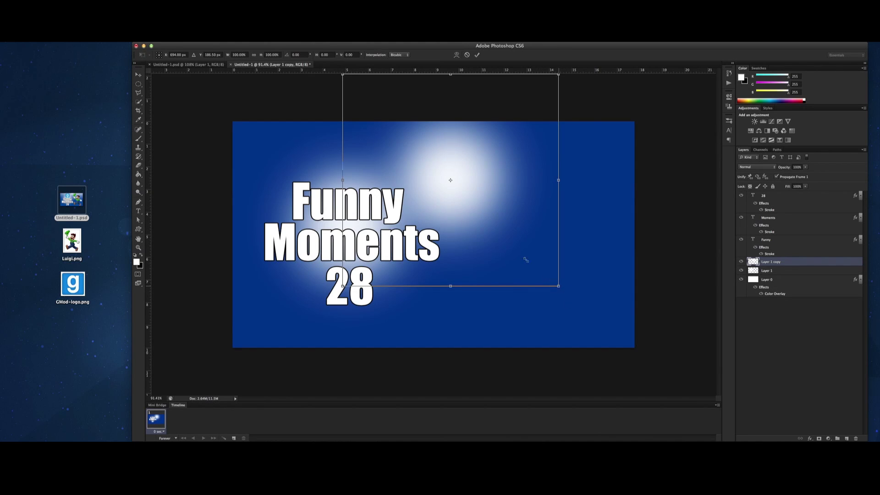
drag(558, 286, 444, 173)
drag(427, 134, 491, 132)
key(super+Tab)
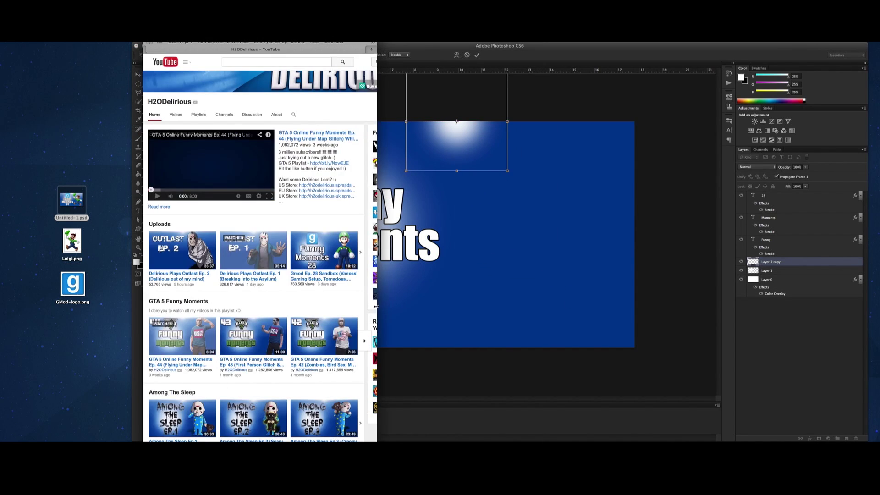
key(super+Tab)
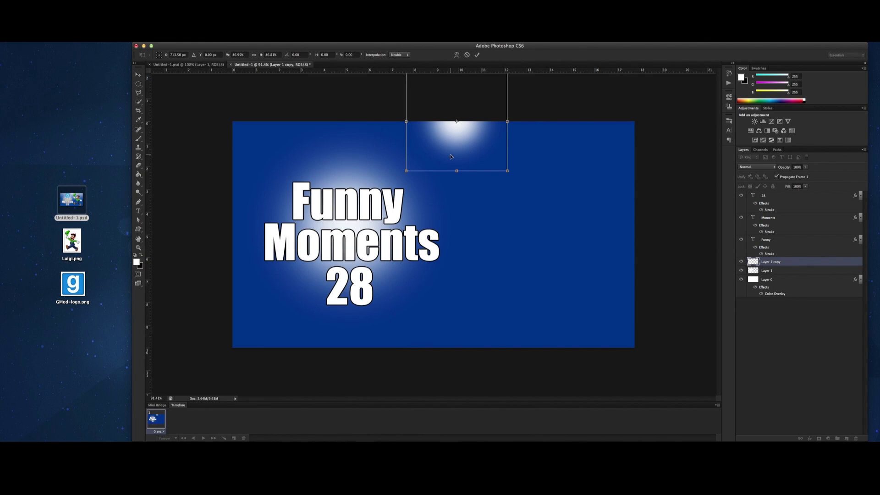
key(Return)
Step: Check the reference thumbnail, make a circular selection overlapping the title's right side, and choose the Brush tool
key(super+Tab)
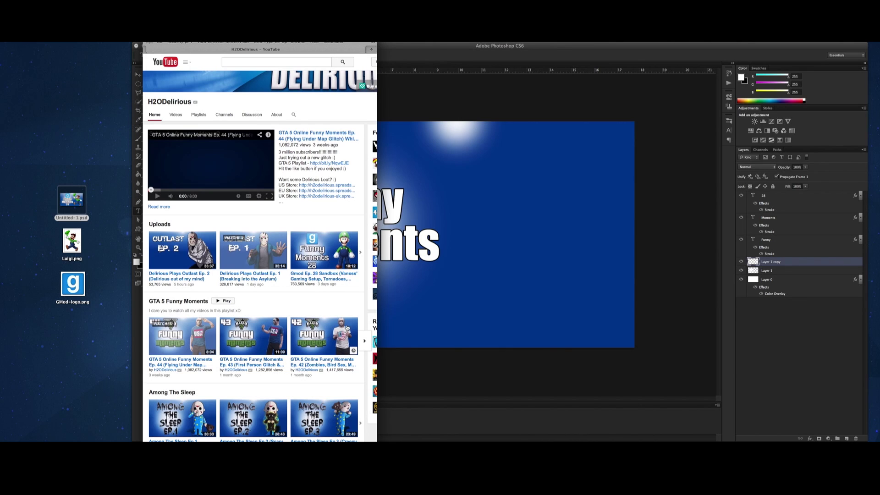
click(446, 304)
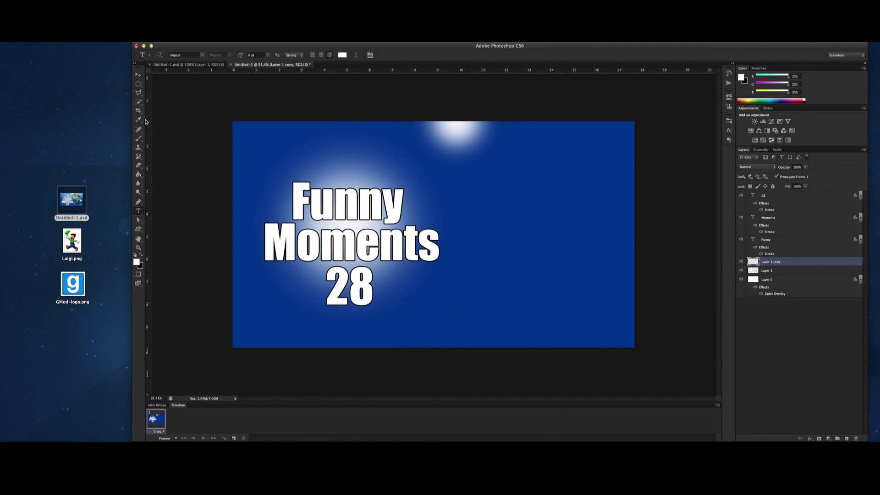
click(138, 84)
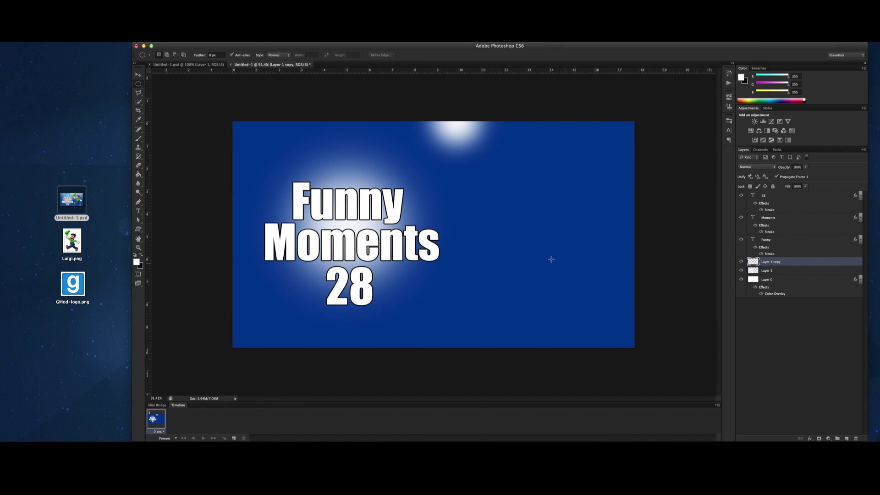
drag(395, 168, 551, 290)
click(138, 143)
drag(509, 207, 458, 211)
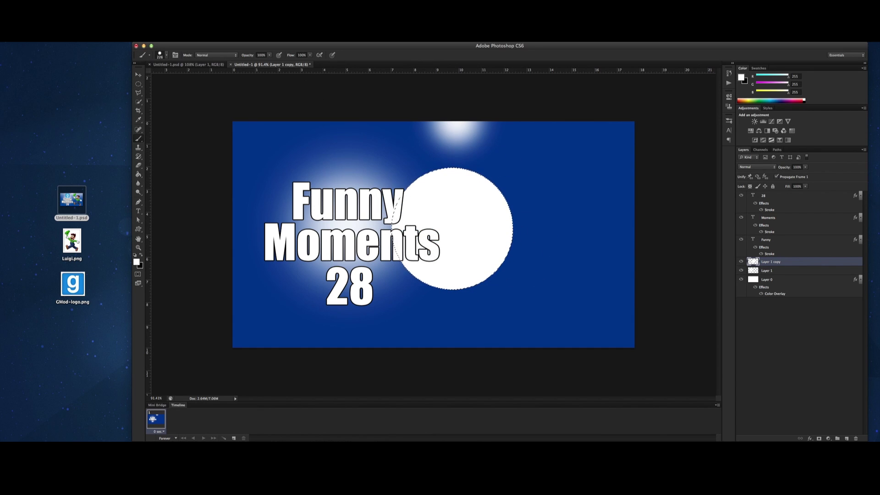
click(143, 14)
click(1, 118)
Step: Create a new layer named Layer 2 and paint the circular selection solid white on it
click(123, 17)
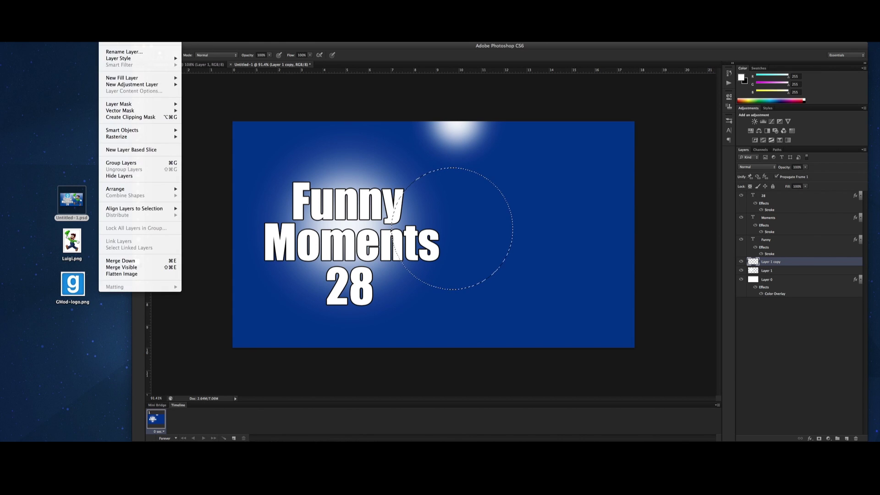
mouse_move(115, 26)
click(197, 34)
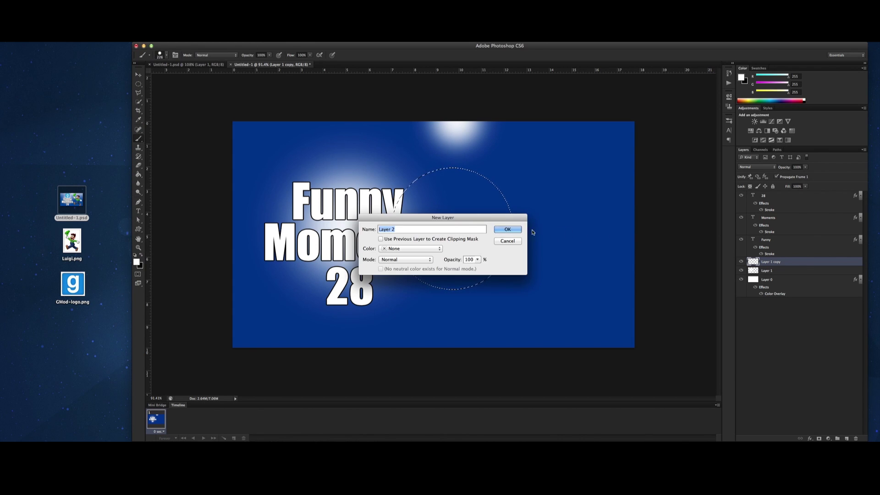
click(508, 229)
mouse_move(452, 210)
mouse_down()
mouse_move(496, 197)
mouse_move(399, 277)
mouse_up()
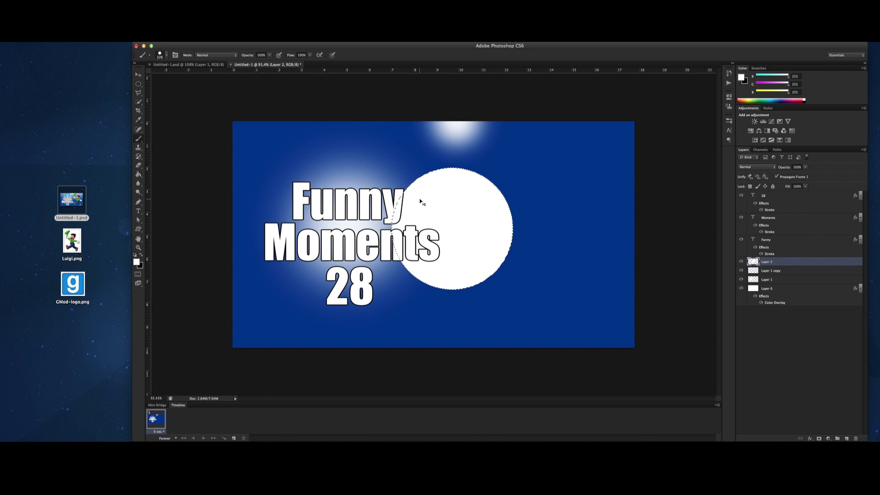
Step: Move the white circle upward and stretch it into a wide ellipse that covers the upper half of the canvas and extends past its edges
drag(472, 245, 666, 123)
key(super+t)
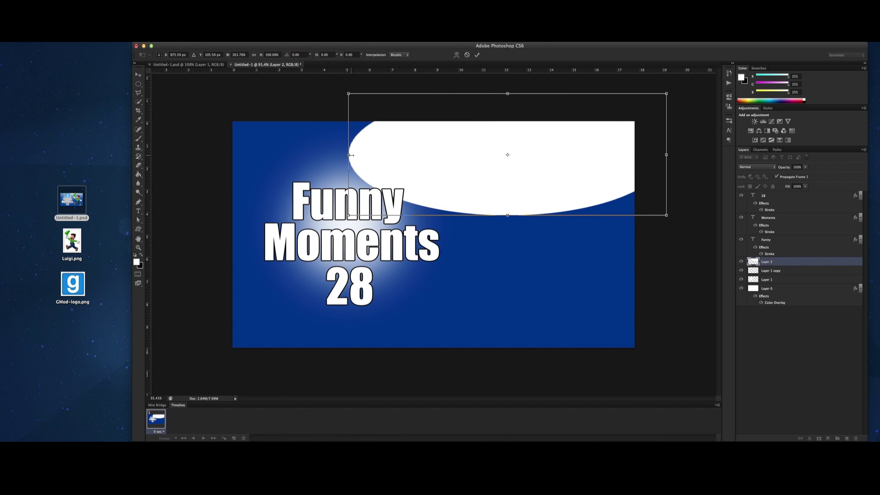
drag(351, 155, 185, 154)
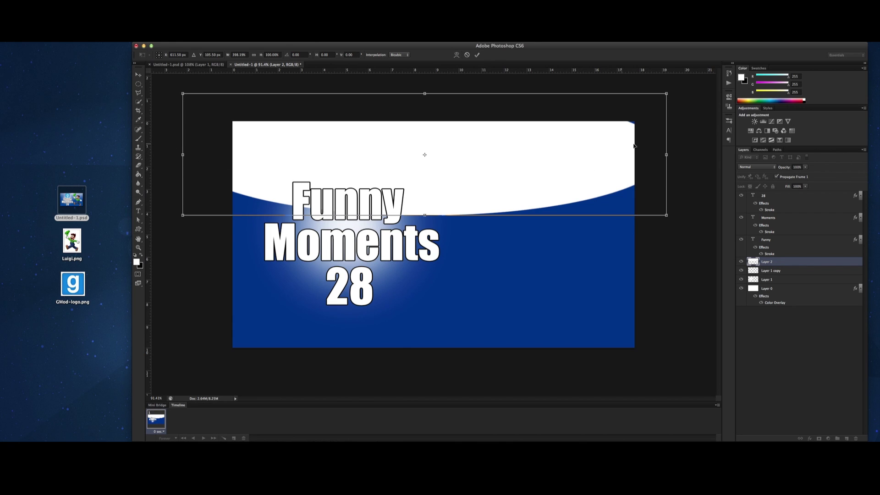
drag(663, 154, 693, 154)
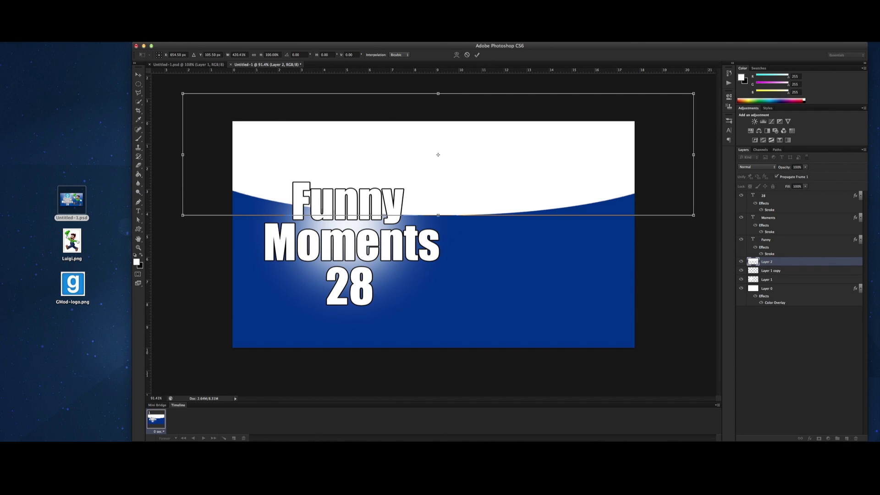
key(super+Tab)
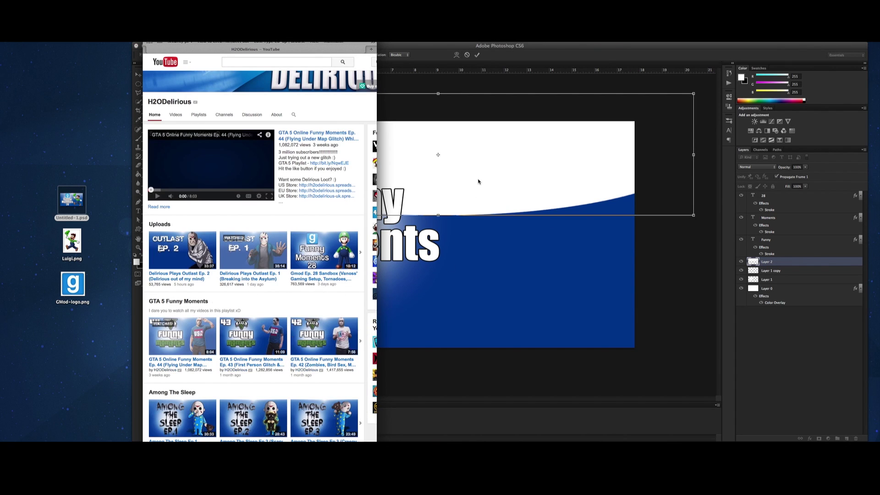
key(super+Tab)
drag(477, 183, 478, 205)
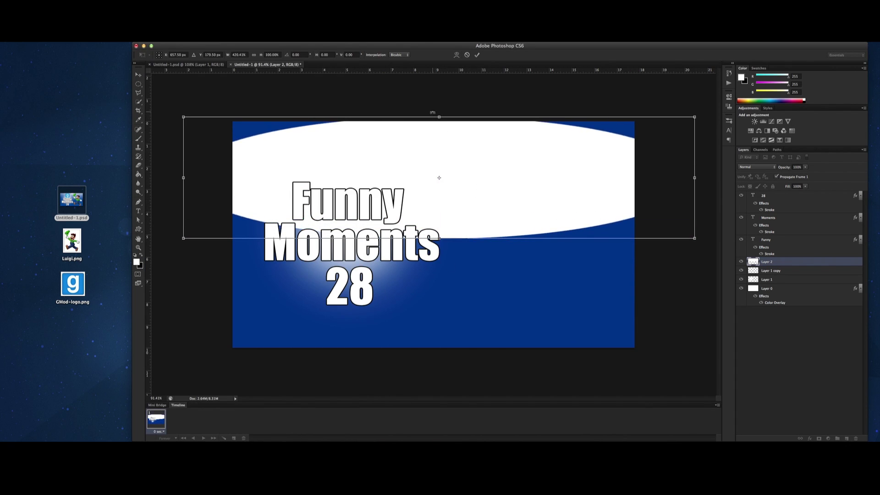
drag(432, 112, 438, 77)
key(Return)
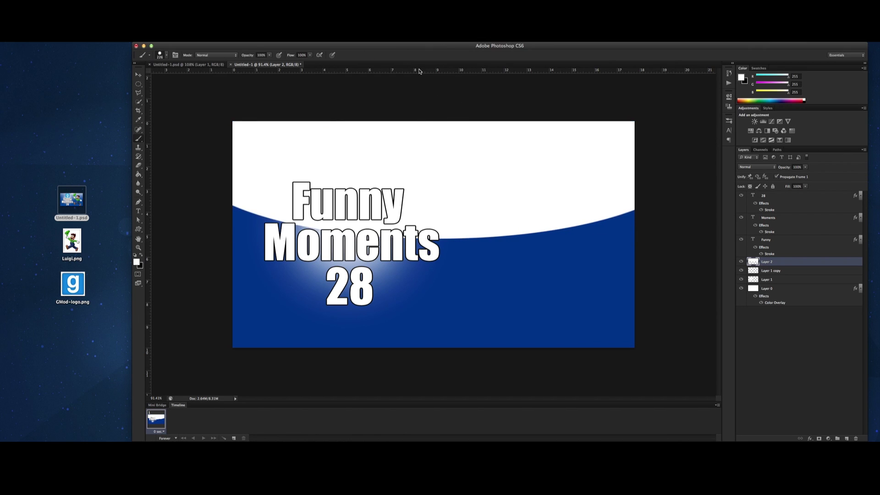
Step: Apply a Gaussian Blur with a radius of about 147 pixels to the white ellipse and shift it upward
click(165, 39)
mouse_move(220, 97)
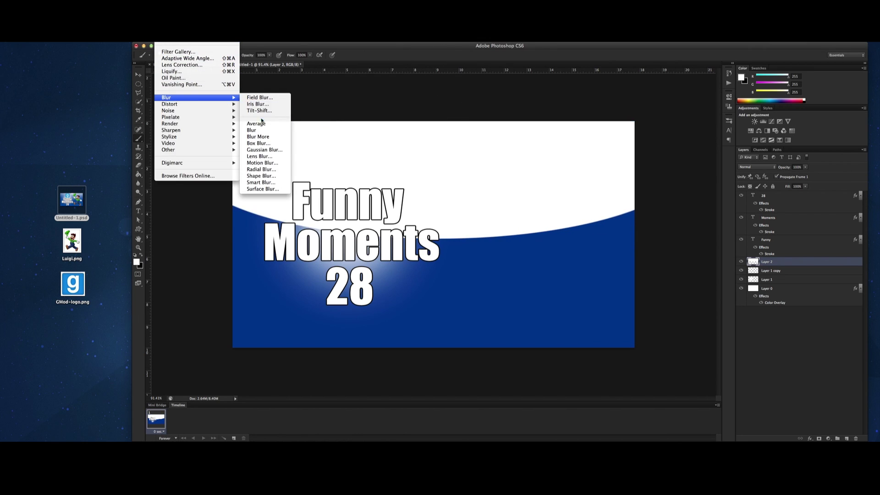
click(261, 150)
drag(479, 336, 491, 336)
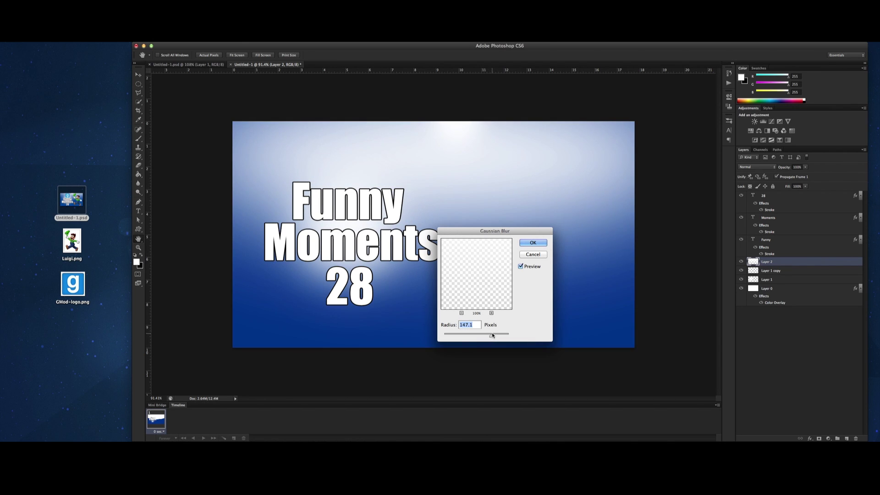
click(534, 244)
drag(530, 242, 528, 180)
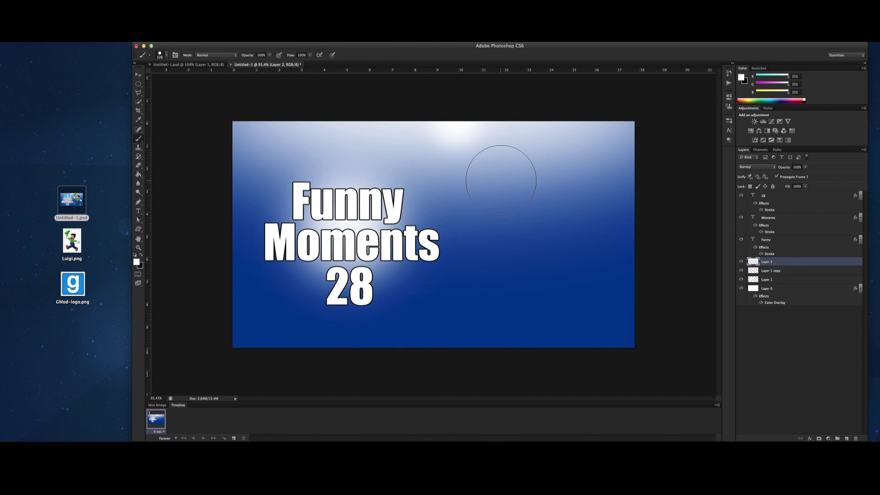
Step: Lower Layer 2's opacity to 72% and compare the background with the reference thumbnail
click(806, 167)
drag(806, 176, 798, 176)
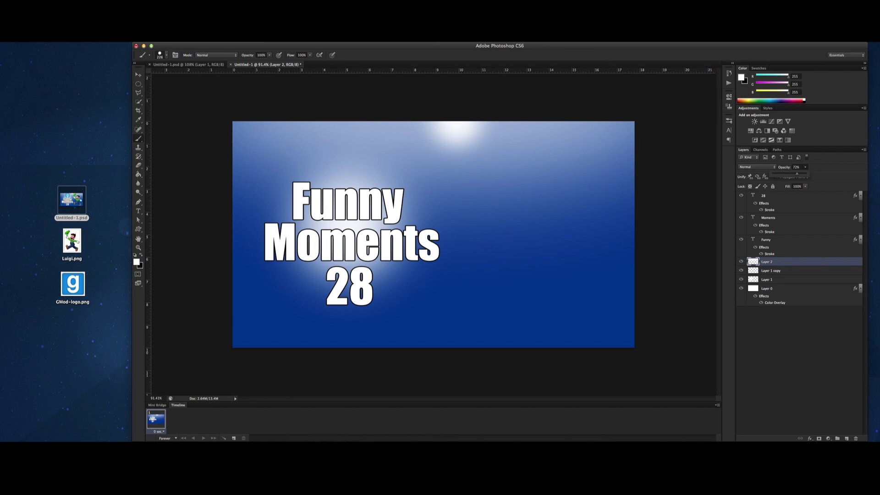
key(super+Tab)
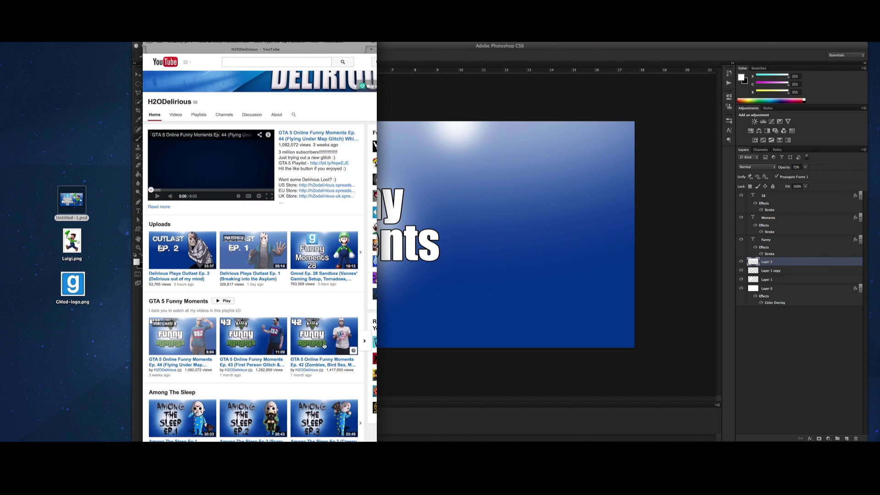
click(643, 267)
drag(575, 260, 576, 261)
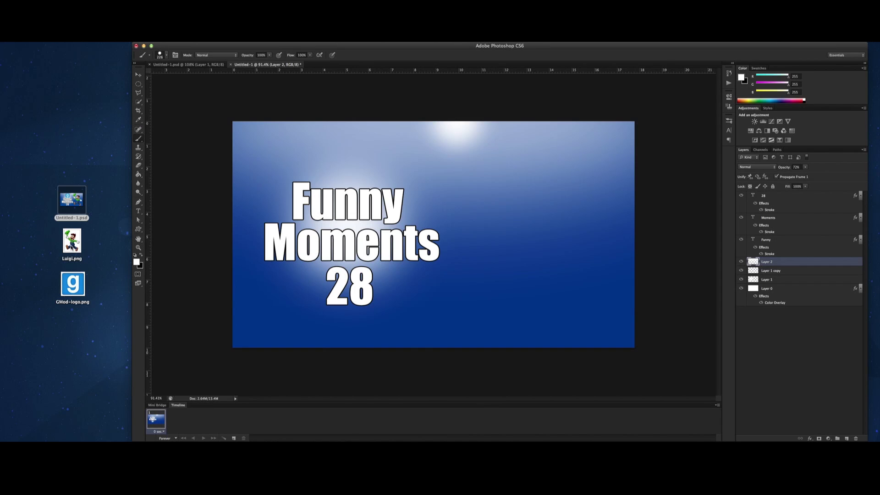
Step: Place Luigi.png from the desktop into the design and position it on the canvas's right side
drag(72, 242, 559, 253)
drag(482, 253, 601, 251)
key(Return)
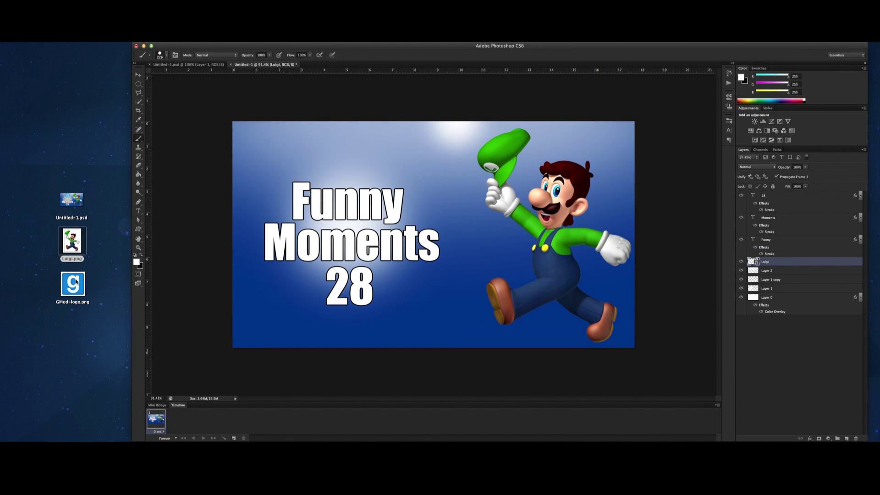
Step: Place GMod-logo.png from the desktop, scale it to about 50%, and position it above the word "Funny"
drag(71, 290, 337, 155)
drag(467, 256, 394, 201)
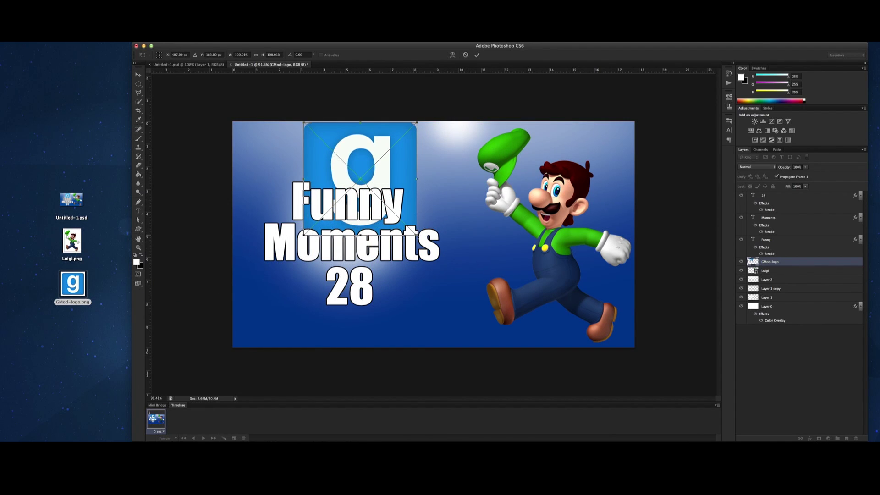
drag(416, 233, 361, 184)
click(244, 470)
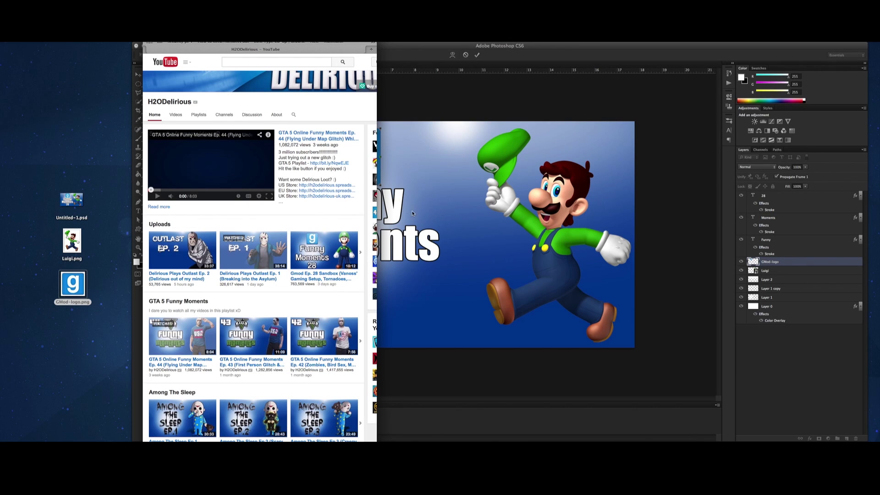
click(397, 205)
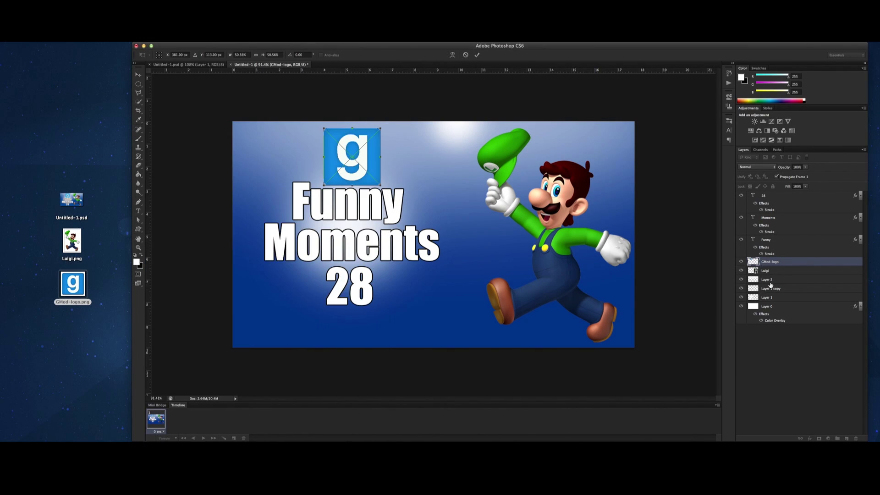
key(Return)
Step: Move the "Funny", "Moments" and "28" text layers together toward the canvas's lower edge and scale them up to about 107%
click(774, 242)
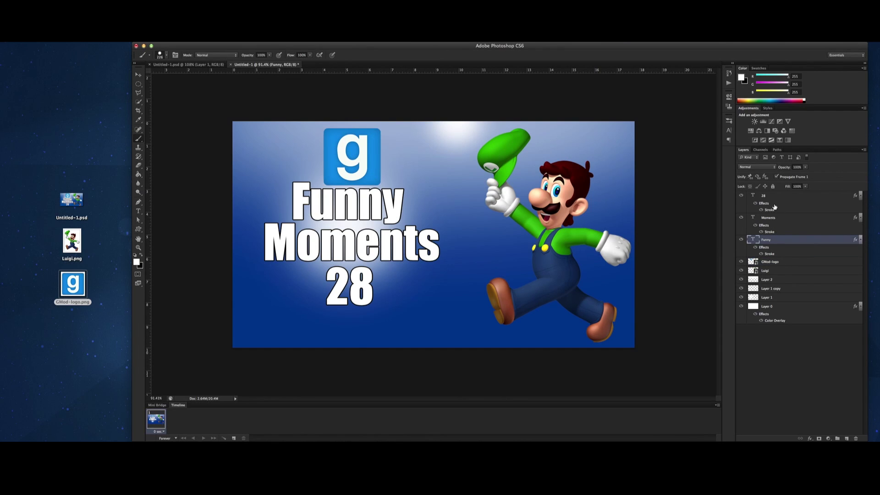
shift+click(773, 218)
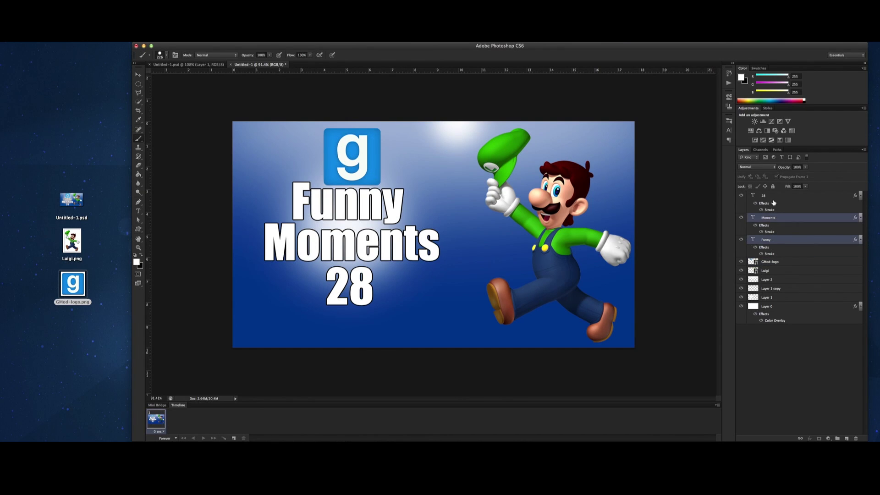
shift+click(773, 197)
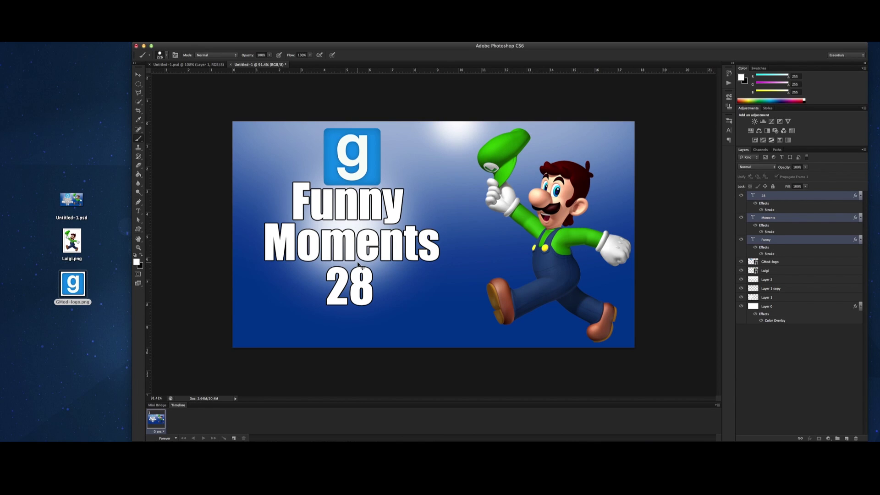
drag(360, 265, 359, 301)
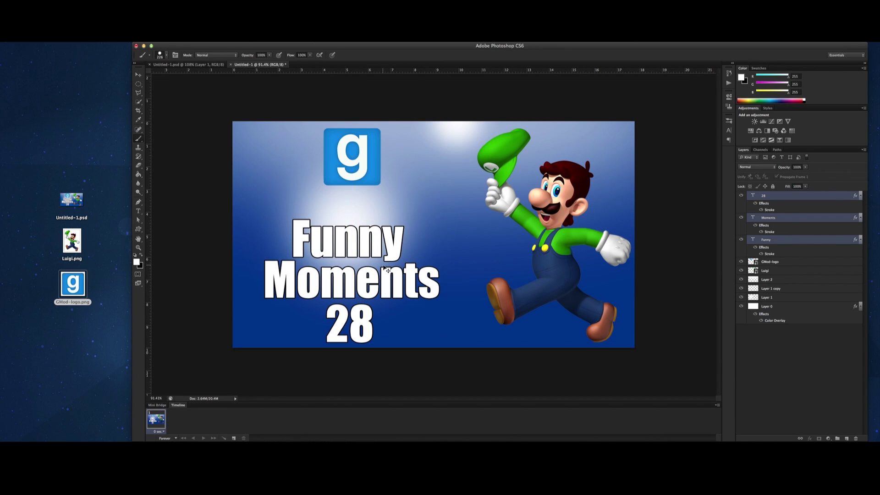
key(super+t)
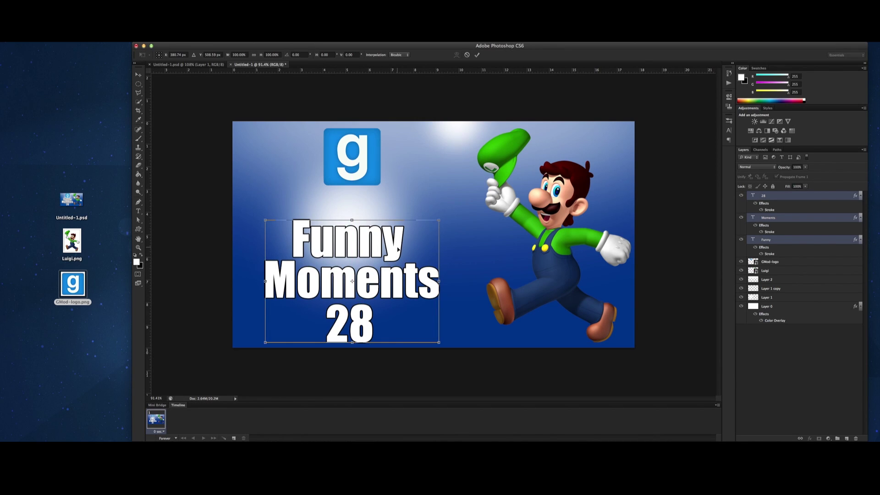
mouse_move(444, 221)
mouse_down()
mouse_move(466, 209)
mouse_move(448, 212)
mouse_up()
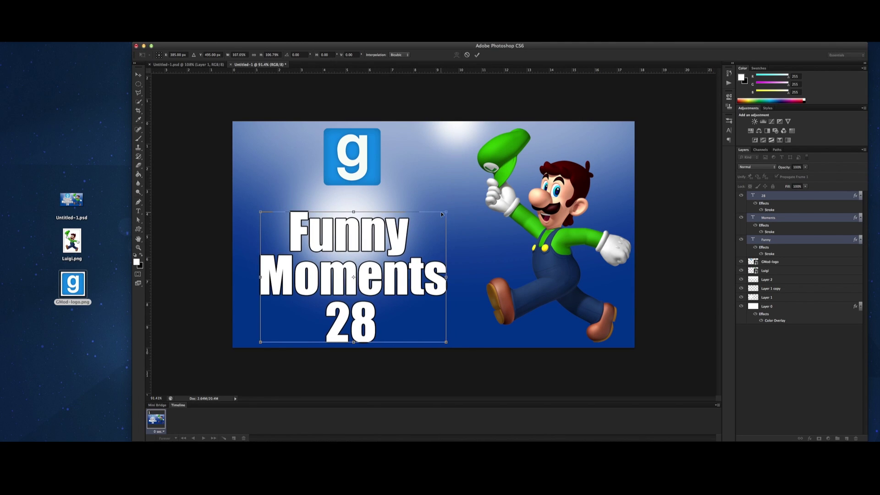
key(Return)
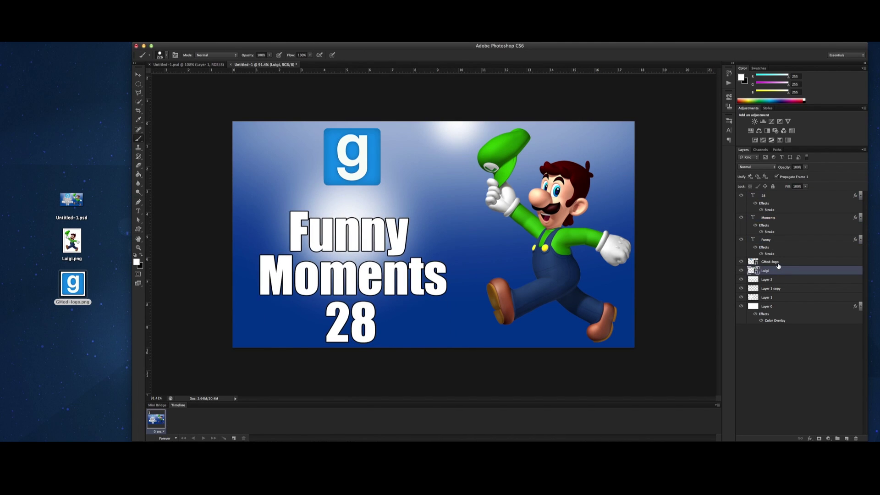
Step: Enlarge the GMod logo to fill the space between the canvas's upper edge and the word "Funny"
click(779, 264)
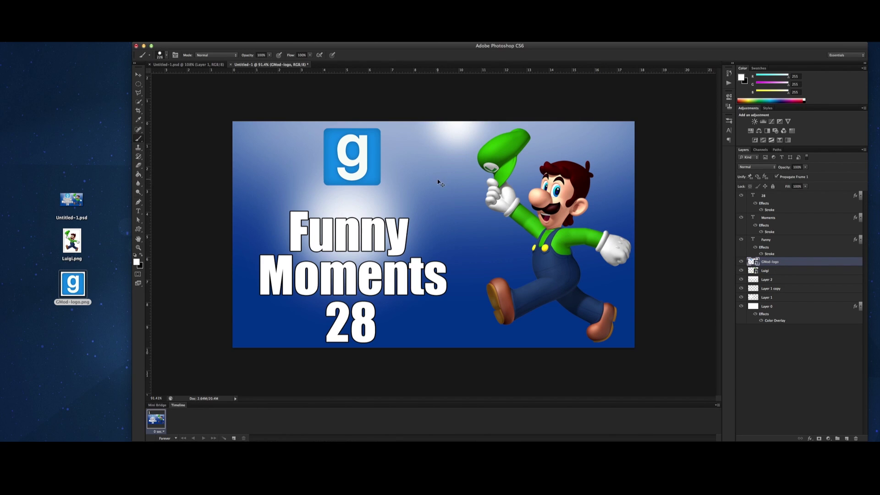
key(super+t)
drag(383, 182, 366, 195)
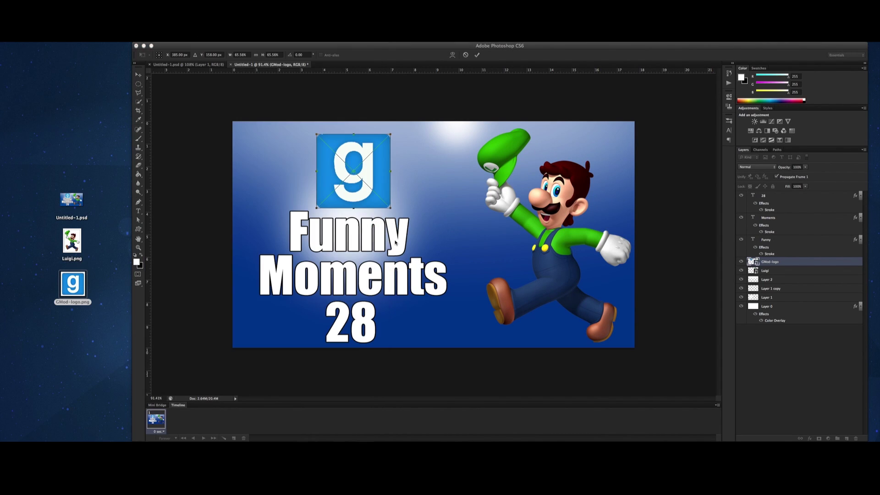
drag(391, 135, 393, 127)
key(Return)
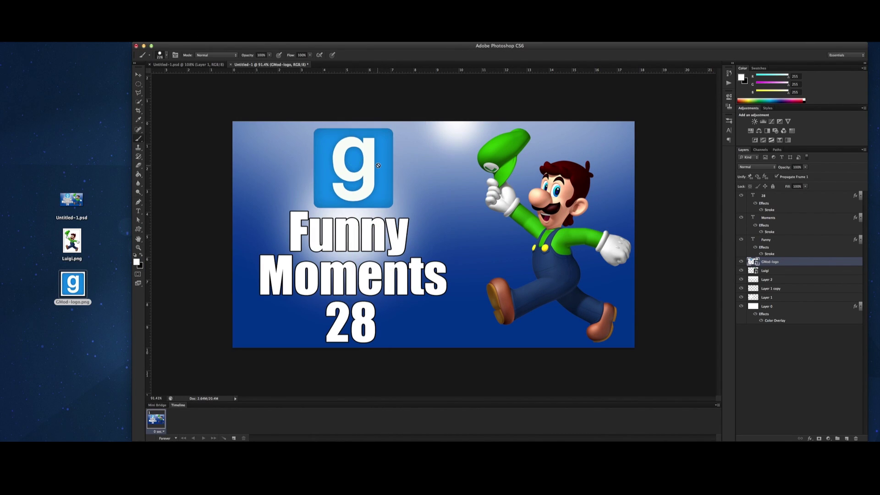
Step: Add a black 3 px outside stroke to the GMod-logo layer with its opacity lowered to about half
double_click(827, 265)
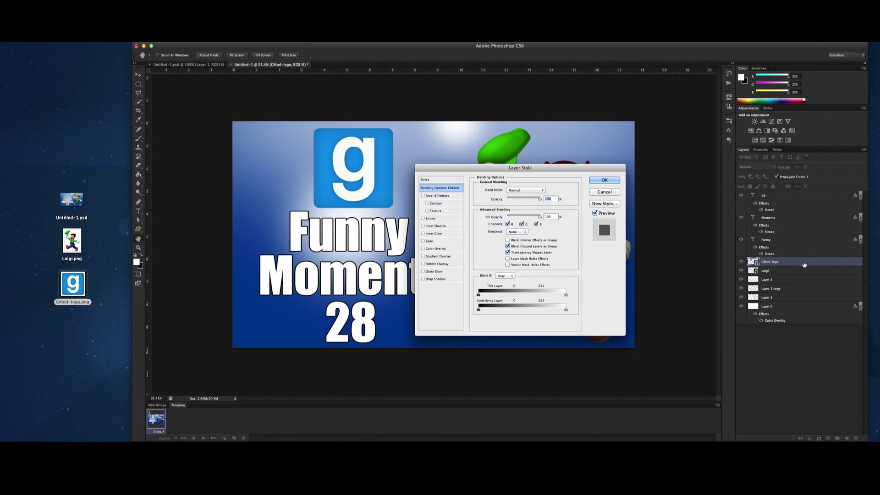
click(423, 219)
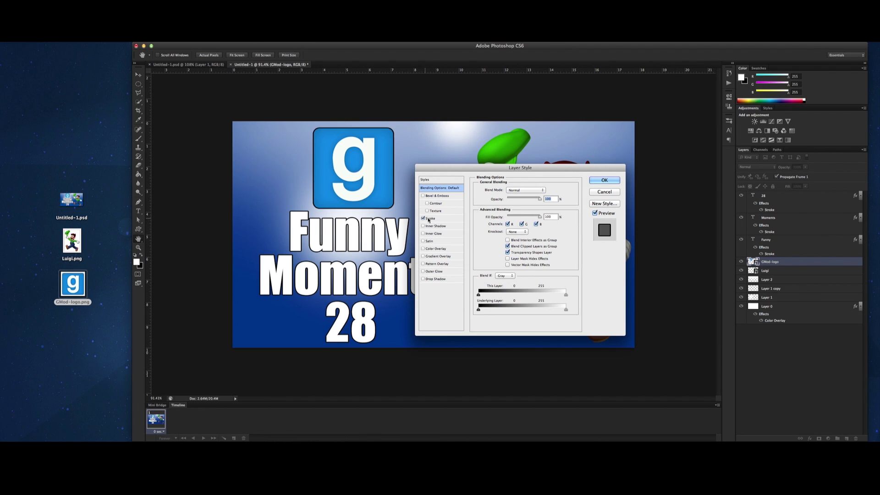
click(443, 220)
key(super+Tab)
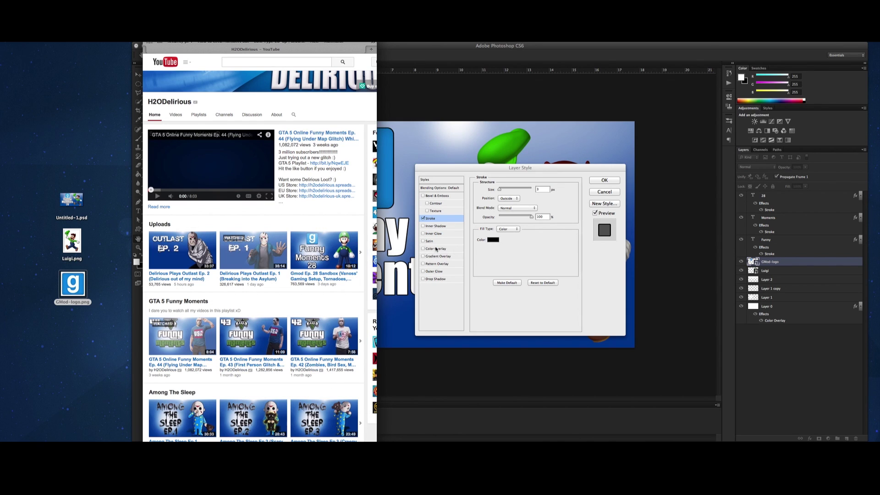
click(499, 241)
drag(527, 218, 516, 218)
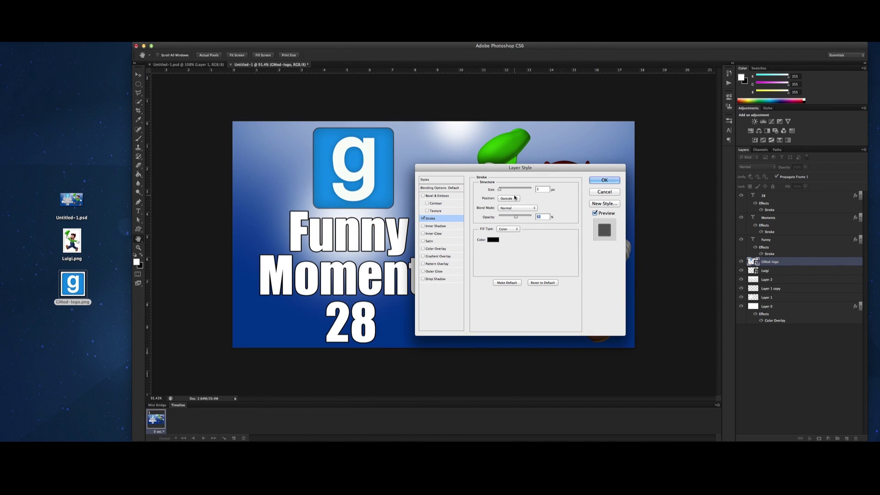
key(Return)
key(b)
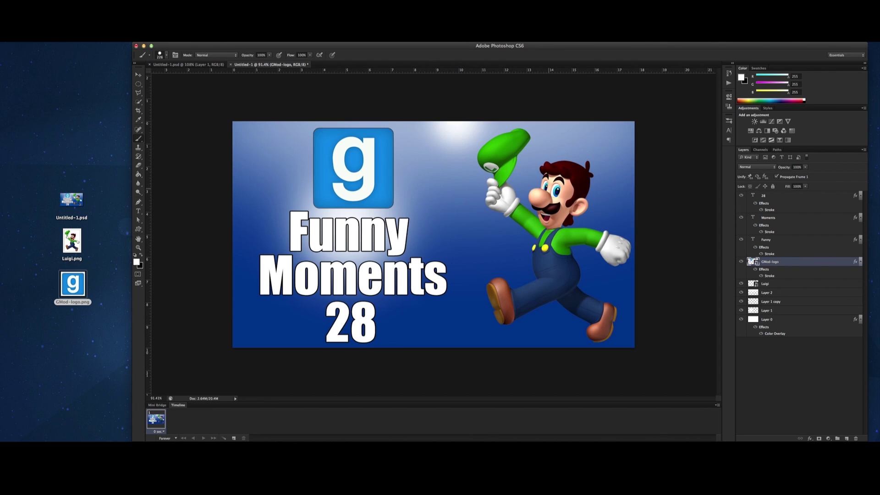
Step: Compare the GMod logo with the reference thumbnail and try a Bevel & Emboss effect with increased depth on it
key(super+Tab)
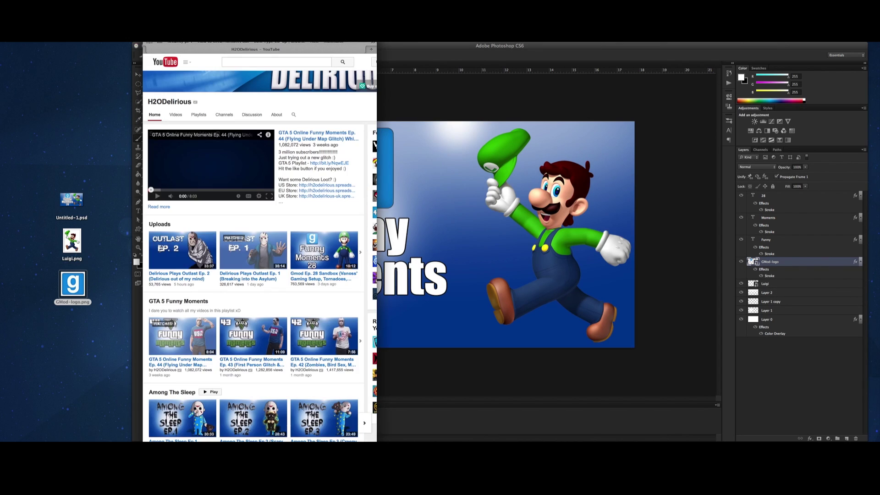
click(476, 258)
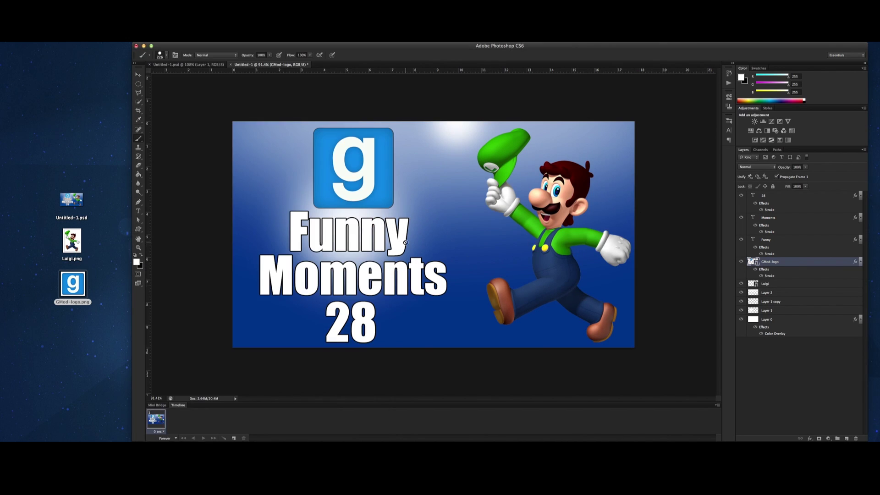
key(super+Tab)
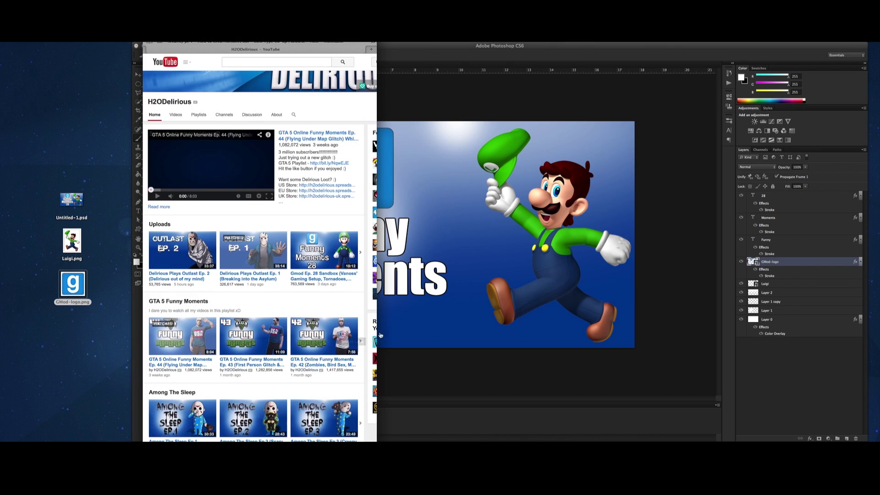
click(395, 248)
double_click(791, 266)
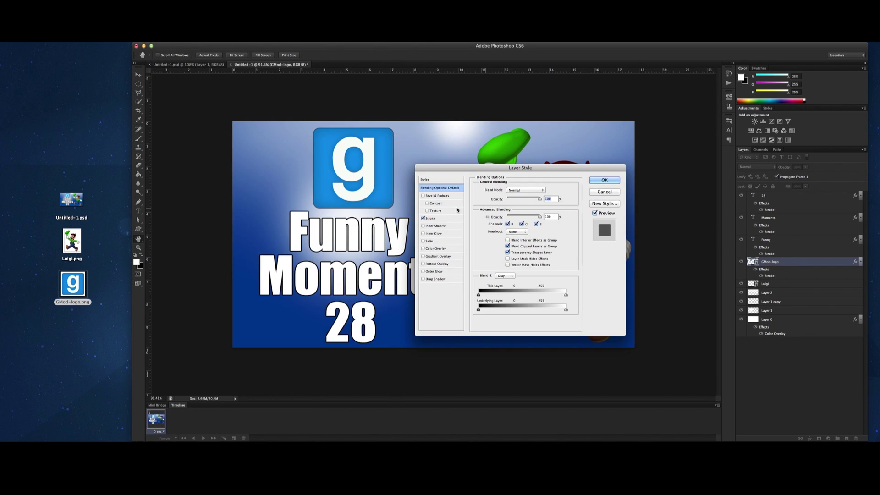
click(423, 196)
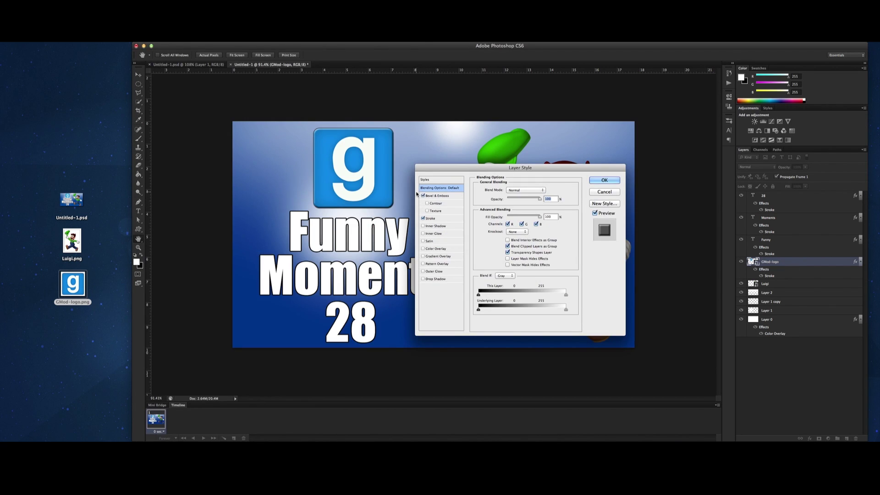
click(436, 196)
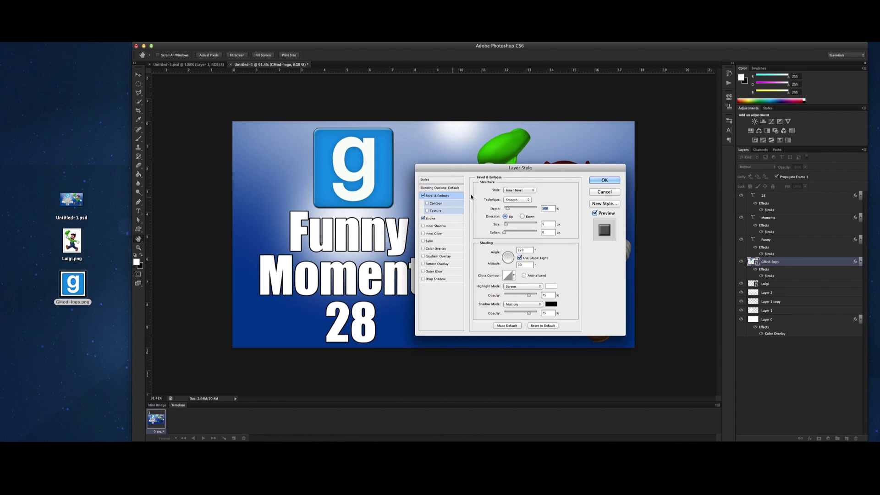
drag(515, 209, 524, 210)
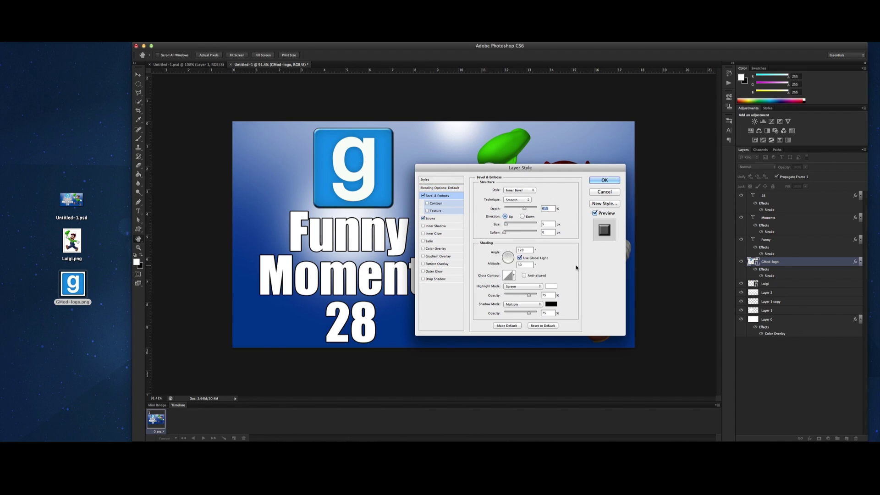
click(598, 191)
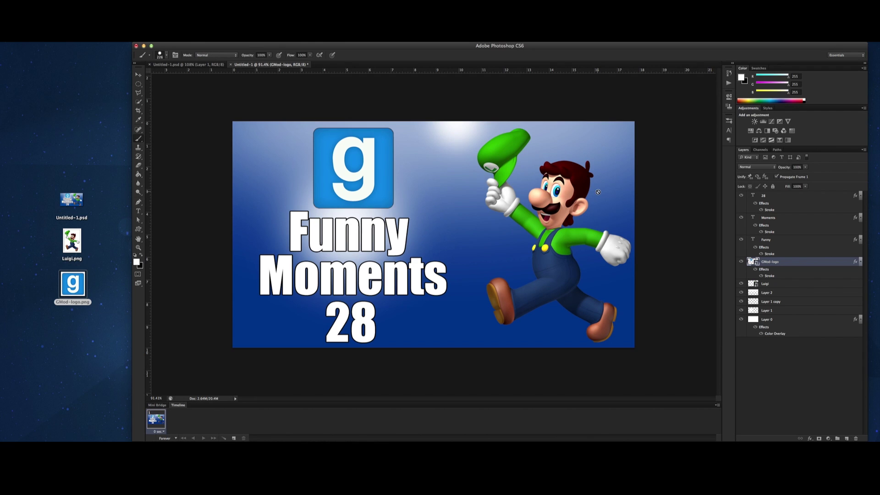
Step: Check the reference thumbnail and add a black outside stroke with reduced opacity to the Luigi layer
key(super+Tab)
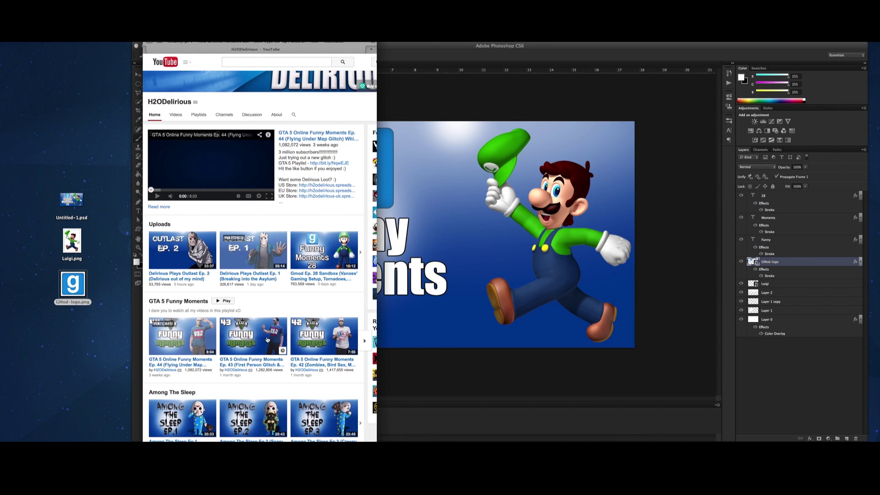
click(522, 287)
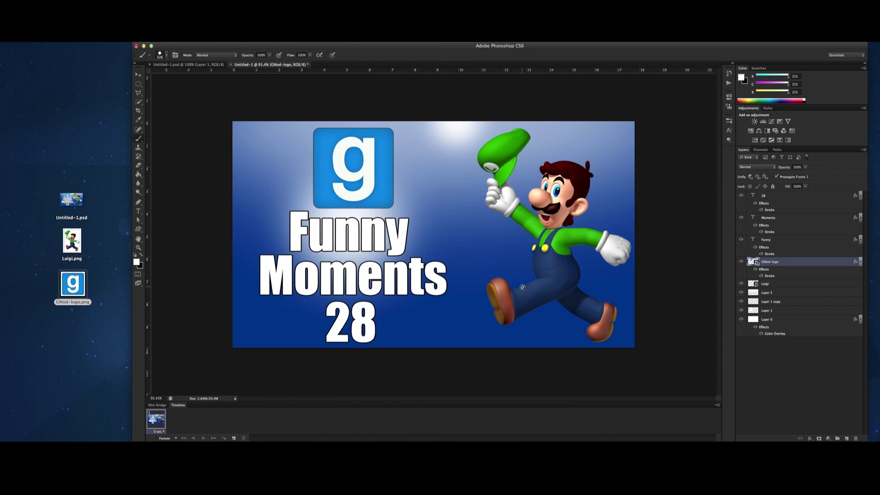
click(795, 284)
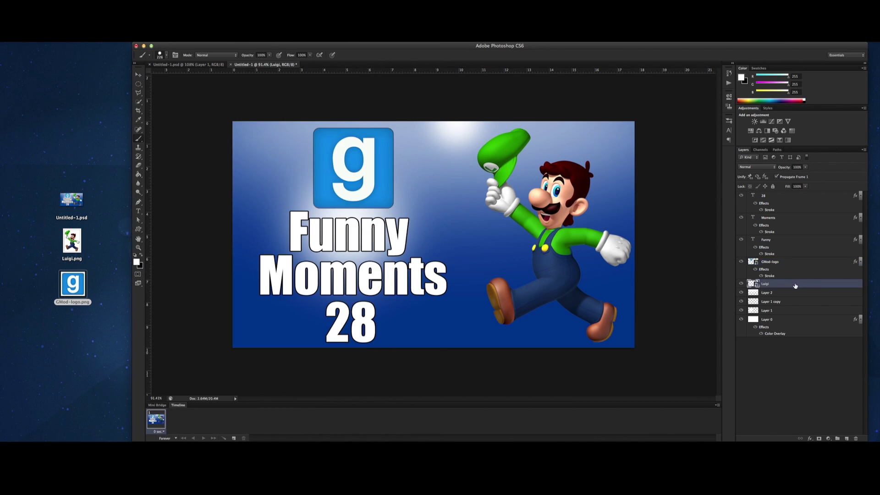
double_click(795, 284)
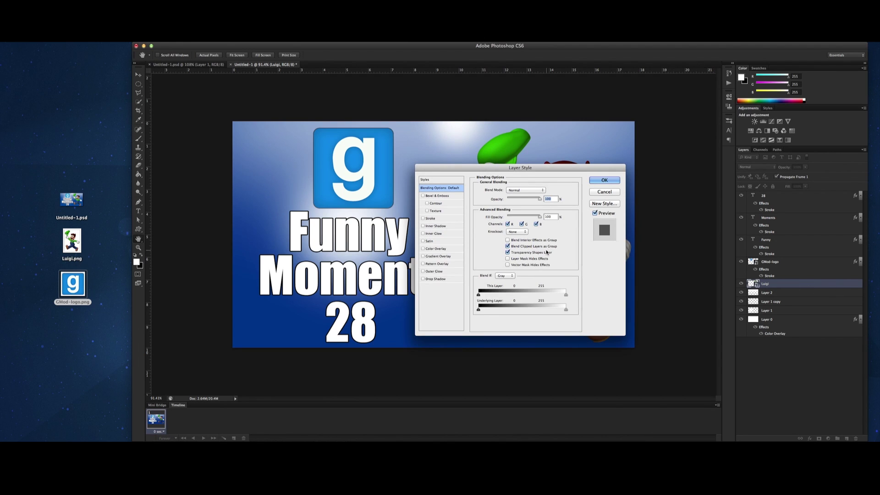
click(423, 218)
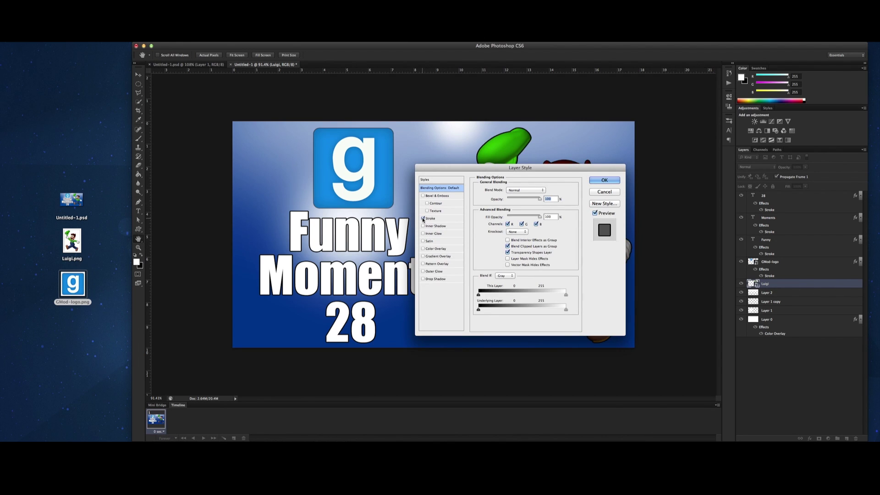
click(446, 220)
drag(527, 168, 318, 162)
drag(322, 209, 302, 210)
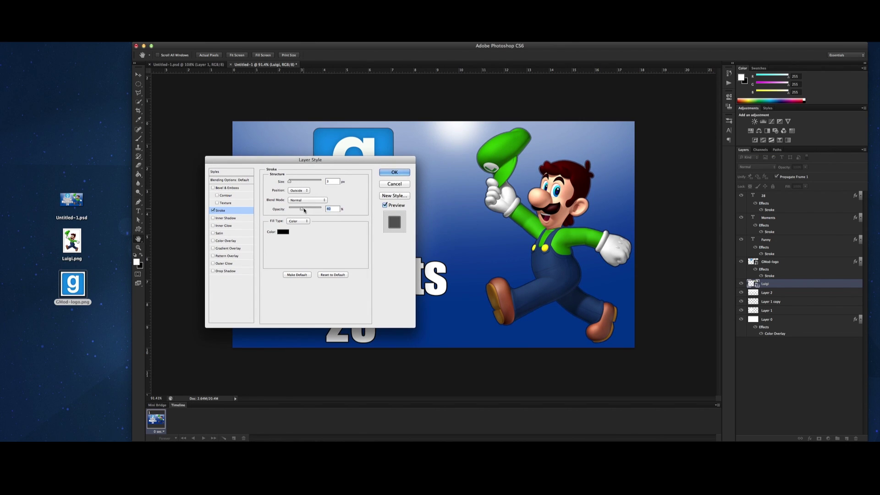
Step: Set Luigi's stroke size to 2 px, raise its opacity to about 66%, and compare it with the reference thumbnail
key(shift+Tab)
text(2)
drag(301, 210, 309, 211)
right_click(220, 479)
click(220, 479)
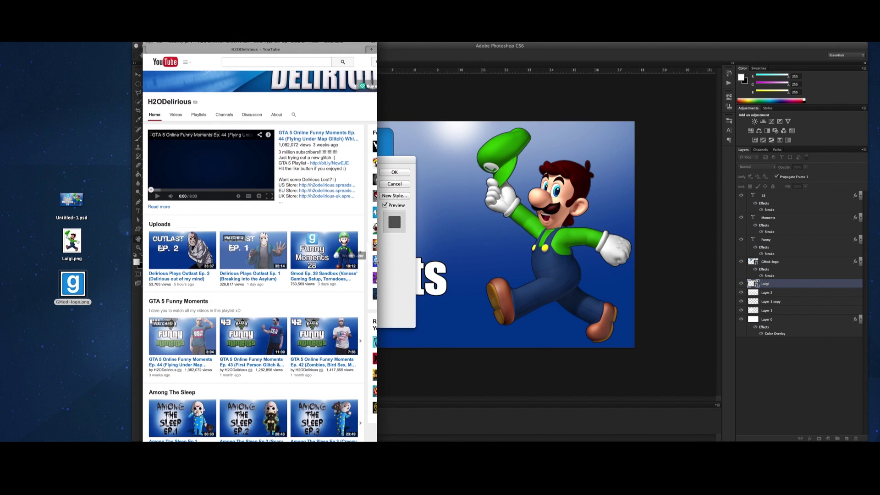
key(super+Tab)
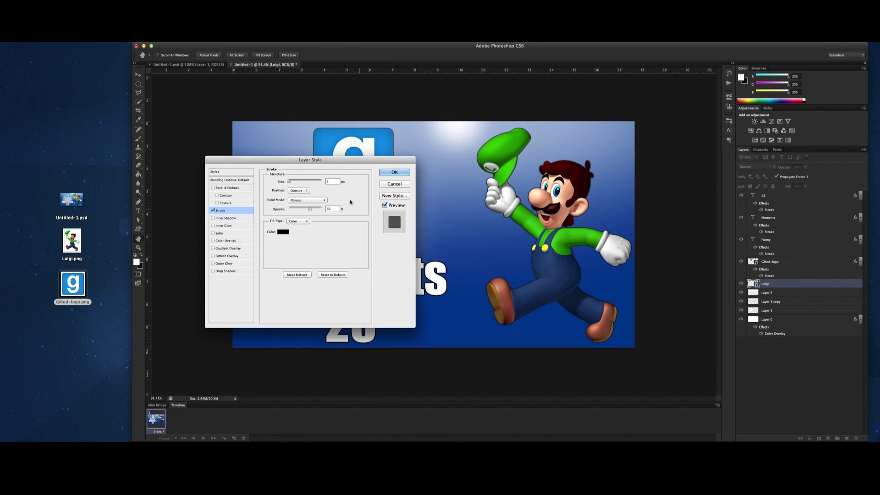
Step: Change Luigi's stroke color to white (ffffff), lower its opacity slightly, and check the design at thumbnail size
click(283, 231)
click(588, 294)
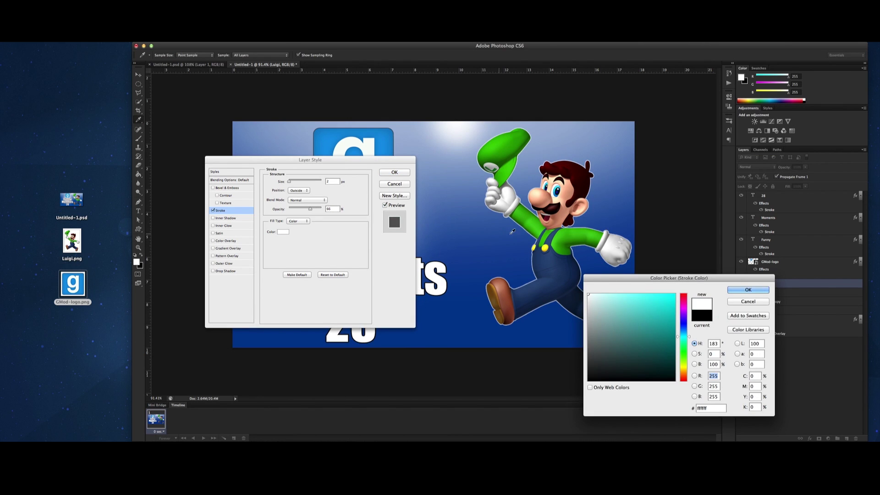
click(768, 291)
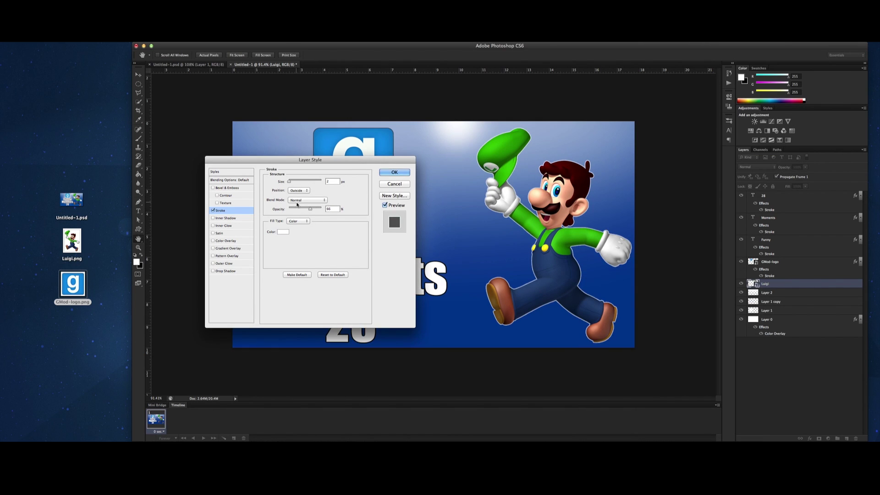
drag(310, 209, 305, 210)
click(396, 173)
key(b)
scroll(396, 172, down, 5)
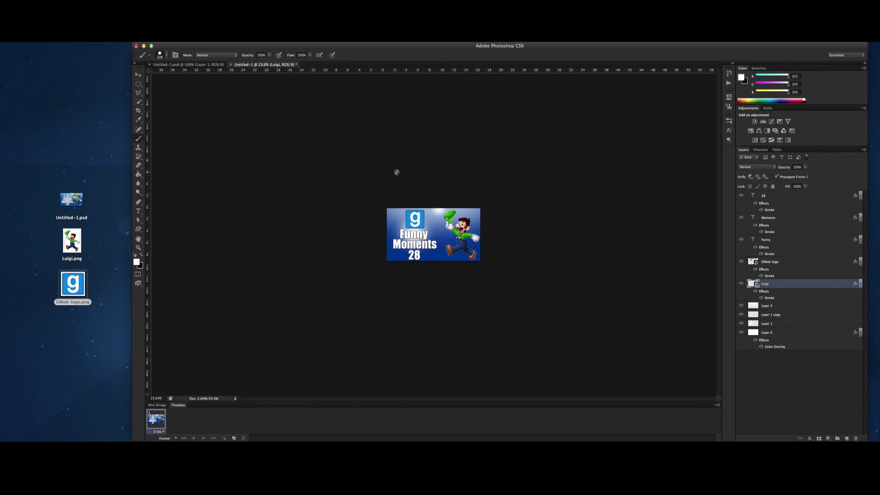
scroll(396, 172, down, 1)
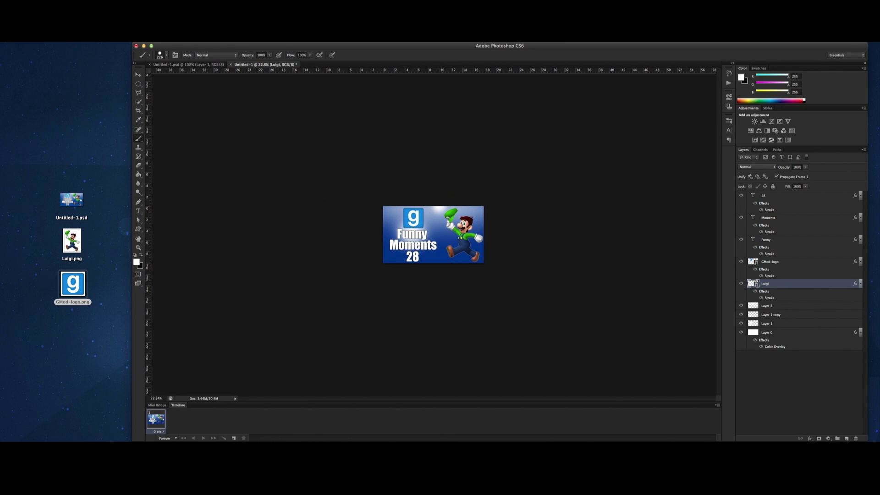
Step: Check the reference thumbnail, then enlarge the white glow behind the title on Layer 1 and move it up and left
key(super+Tab)
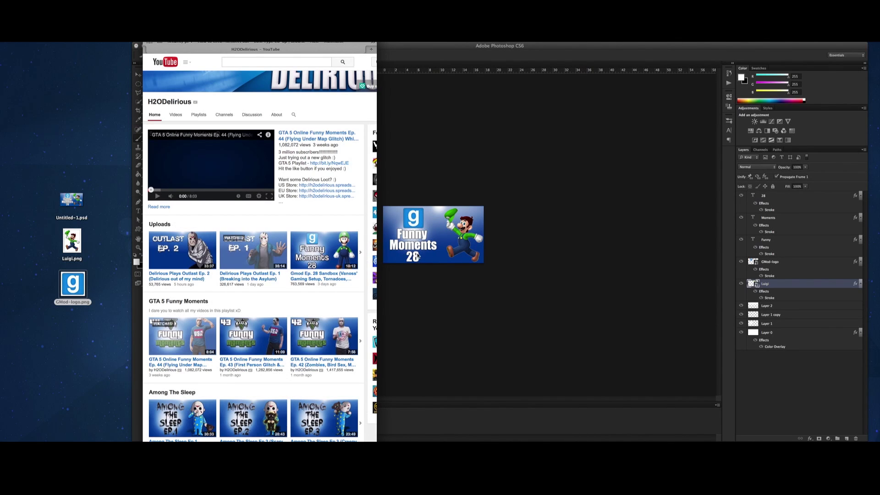
click(412, 235)
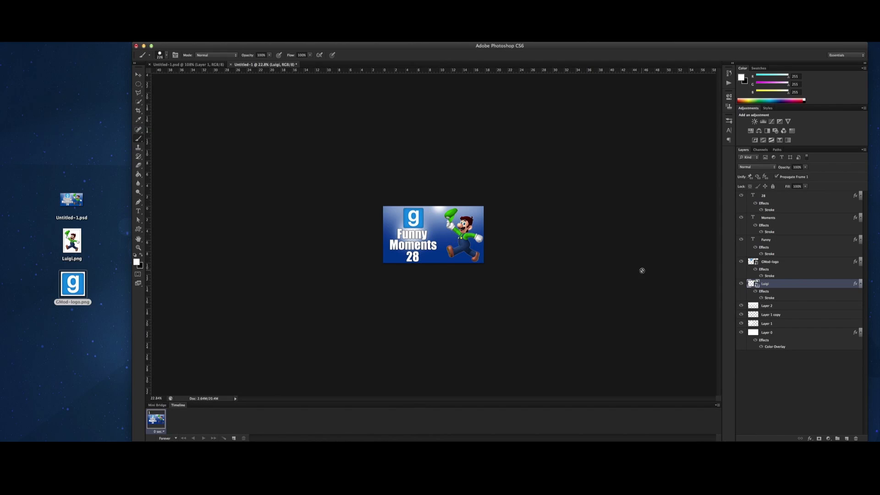
click(776, 323)
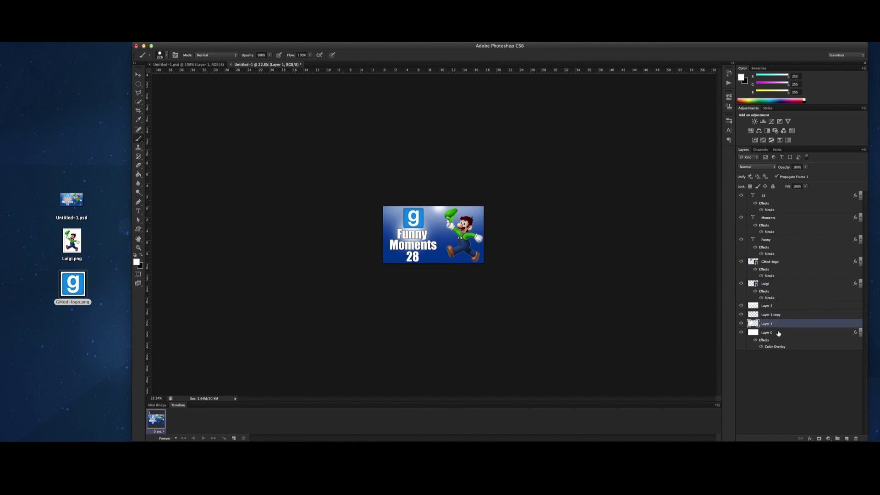
click(756, 331)
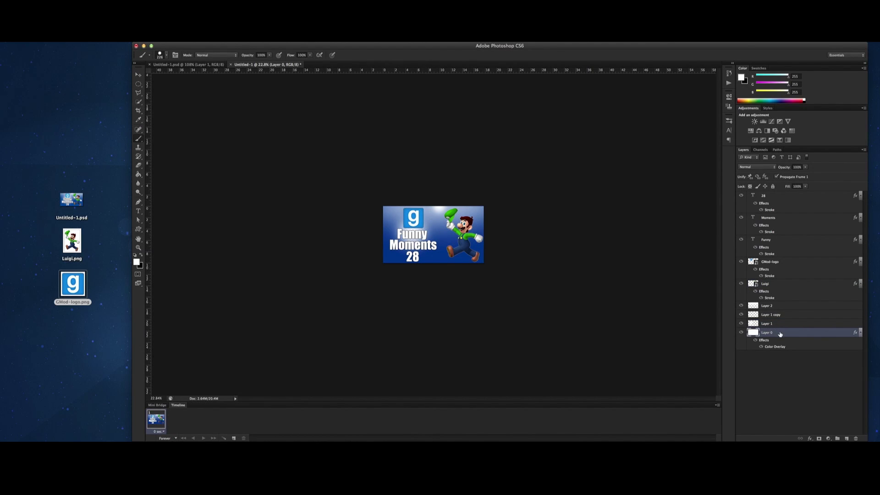
click(779, 324)
key(ctrl+t)
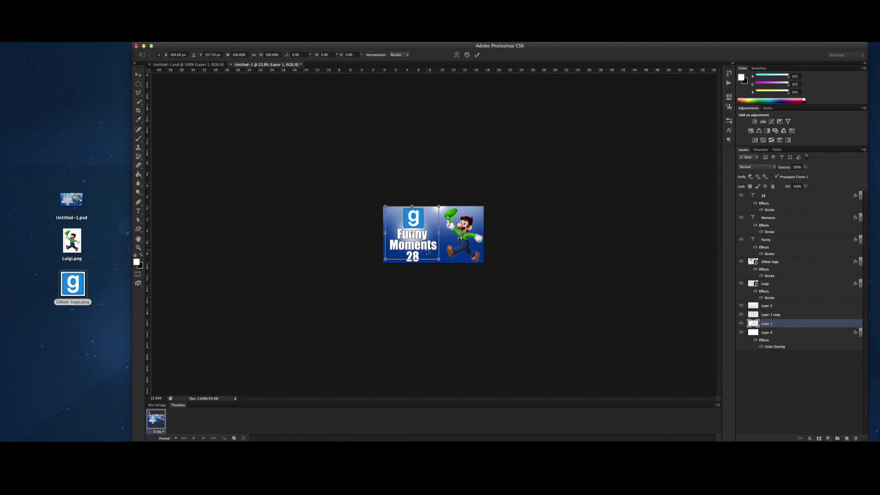
drag(440, 261, 461, 278)
drag(397, 233, 386, 228)
key(Return)
Step: Inspect the enlarged background glow and compare the design with the reference thumbnail
scroll(386, 225, up, 5)
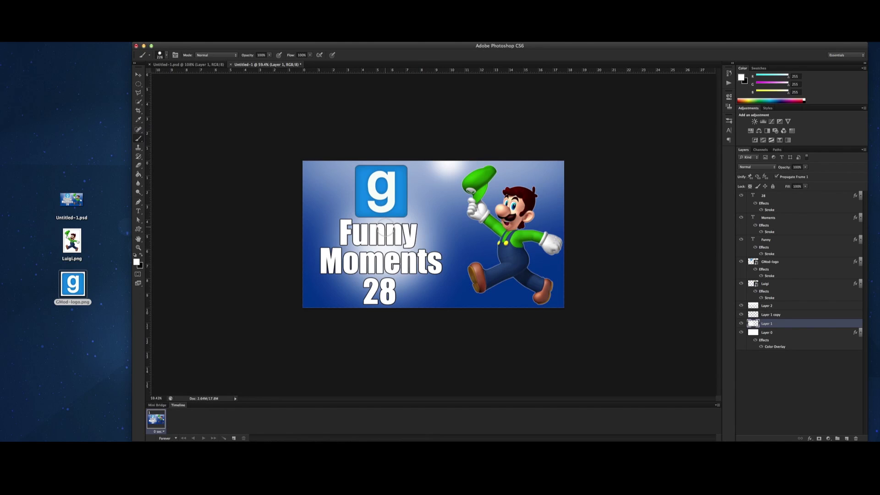
scroll(385, 224, down, 2)
scroll(386, 222, down, 1)
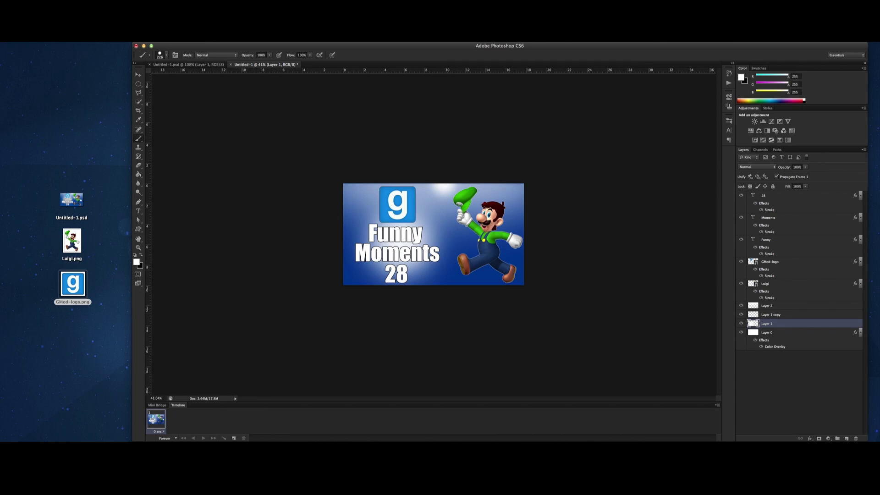
key(super+Tab)
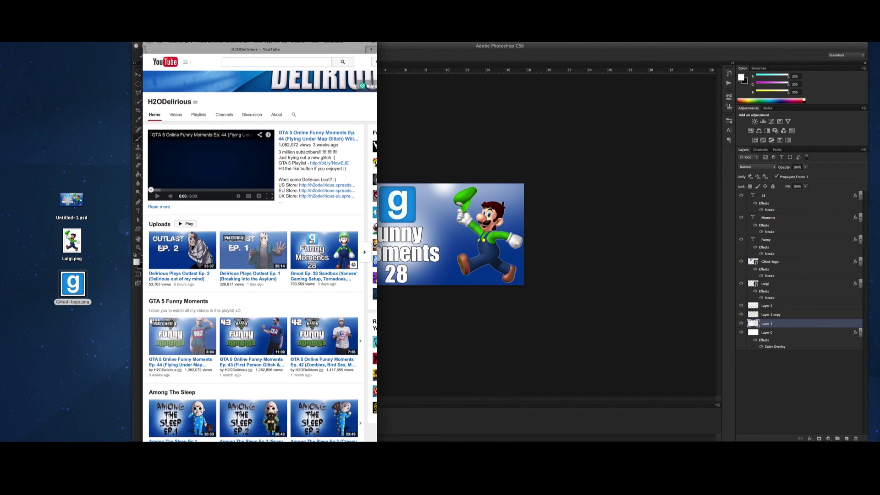
key(super+Tab)
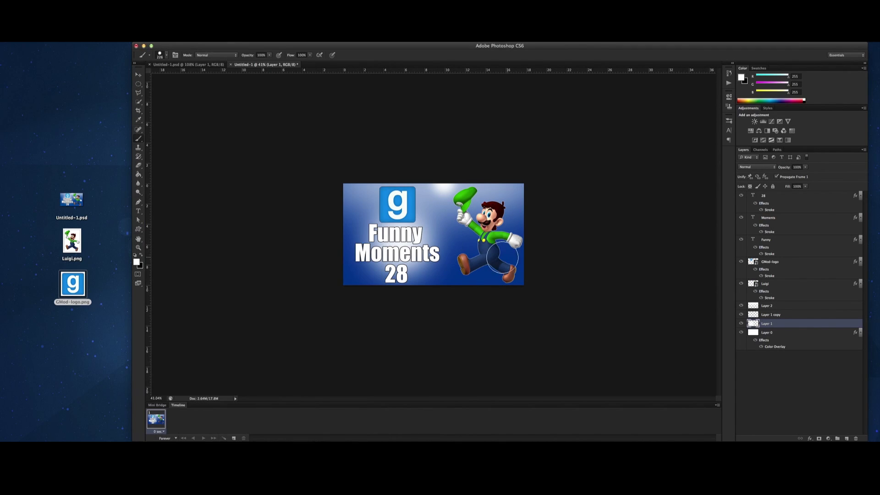
Step: Stretch the top glow on Layer 2 further down the canvas and check the design at several sizes
click(781, 314)
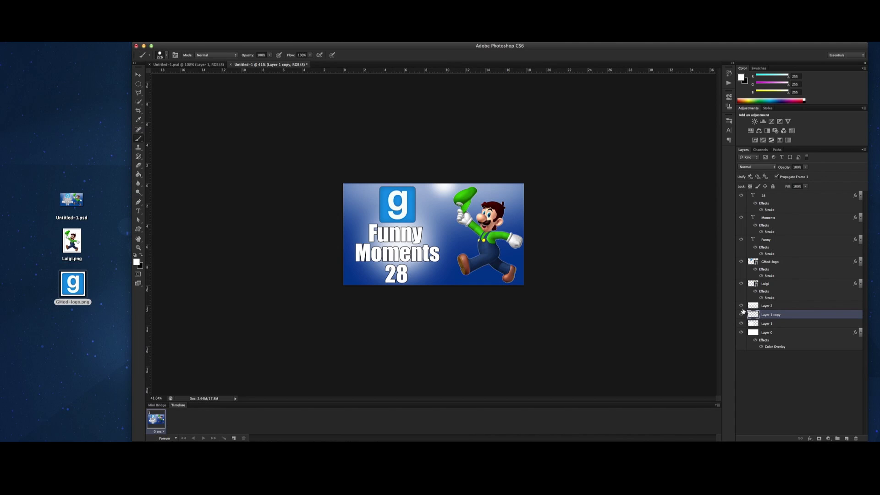
click(779, 306)
drag(492, 283, 492, 258)
key(super+t)
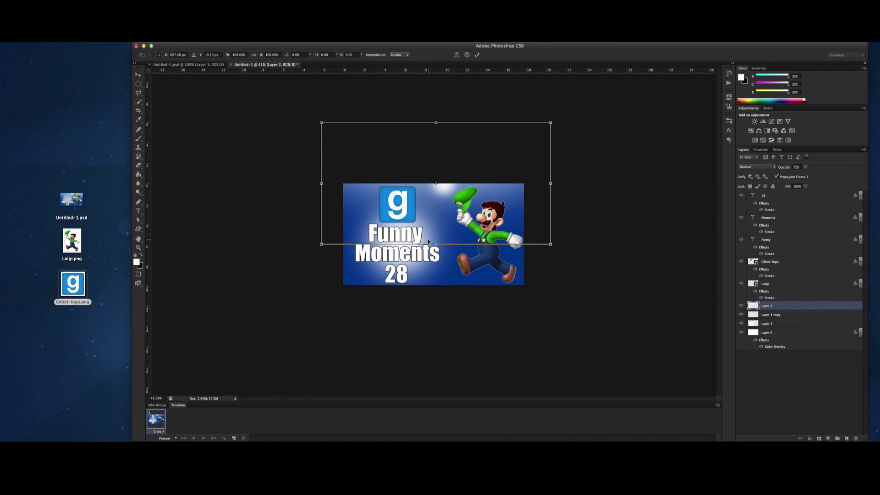
drag(435, 245, 436, 264)
key(Return)
key(b)
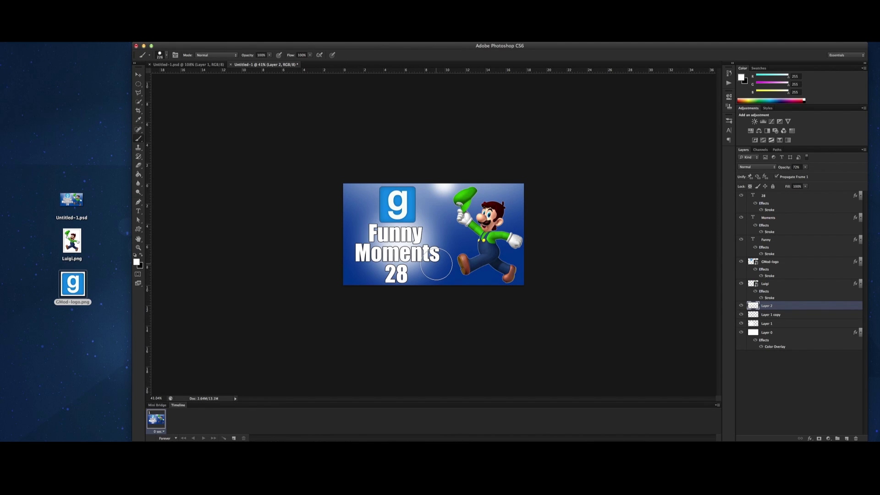
scroll(436, 264, down, 3)
scroll(436, 261, up, 5)
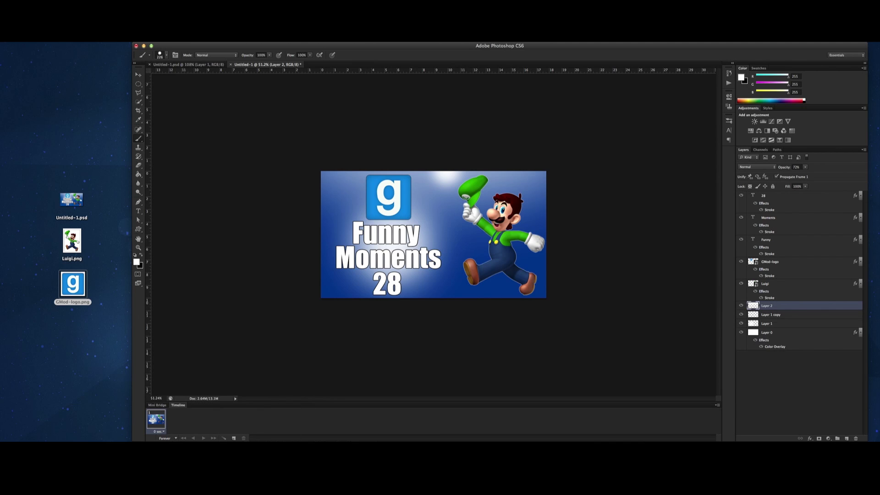
scroll(495, 251, down, 1)
scroll(494, 250, up, 3)
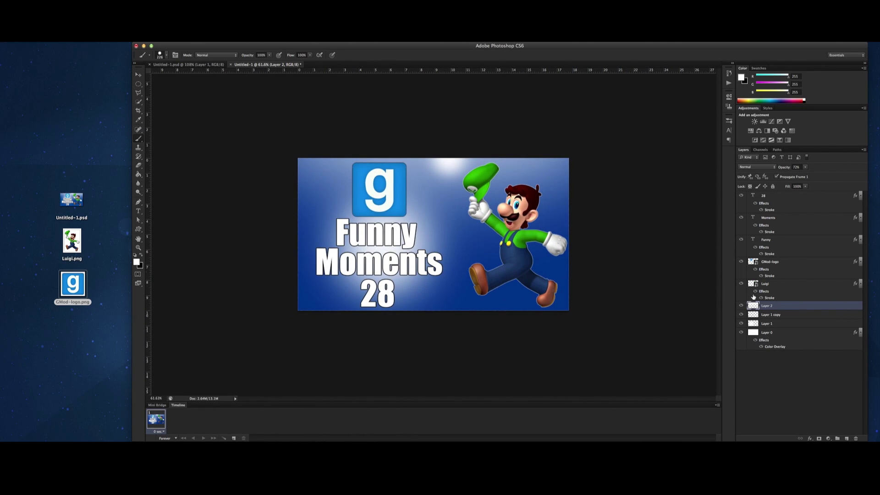
Step: Open the Color Overlay color of the background Layer 0 and try muted blue shades such as 43587a and 7889a5
double_click(806, 339)
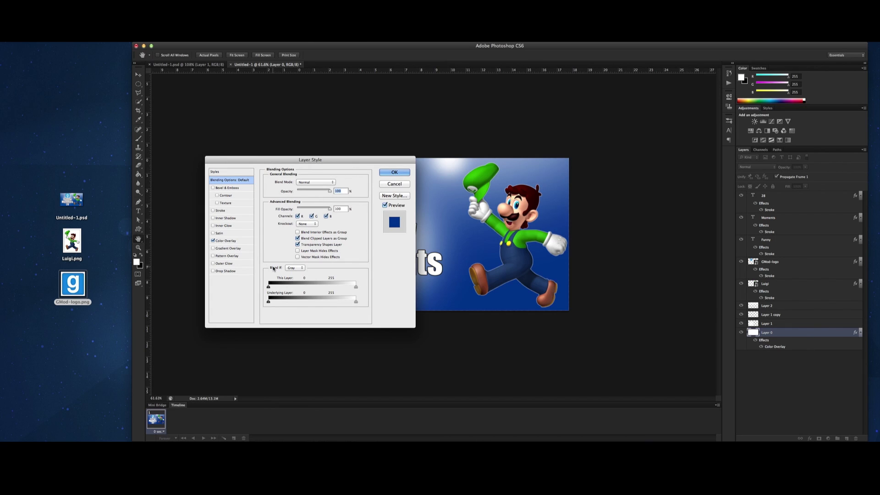
click(240, 241)
drag(304, 160, 152, 145)
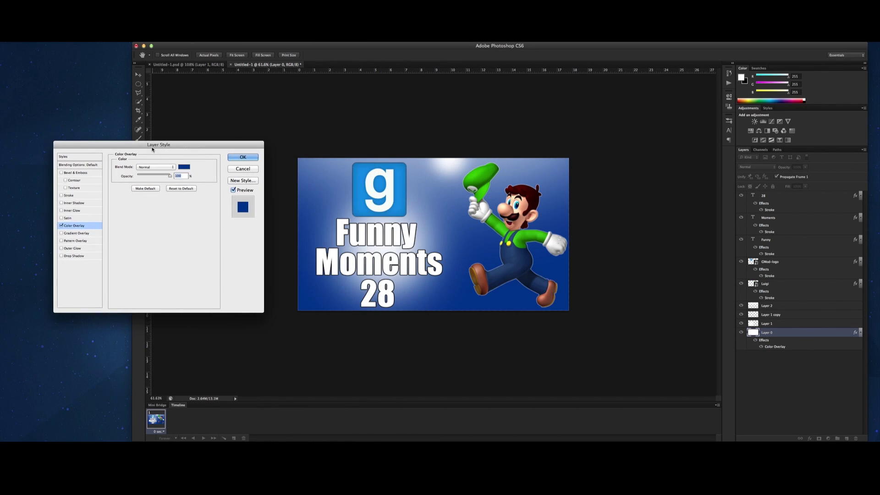
click(183, 167)
click(623, 339)
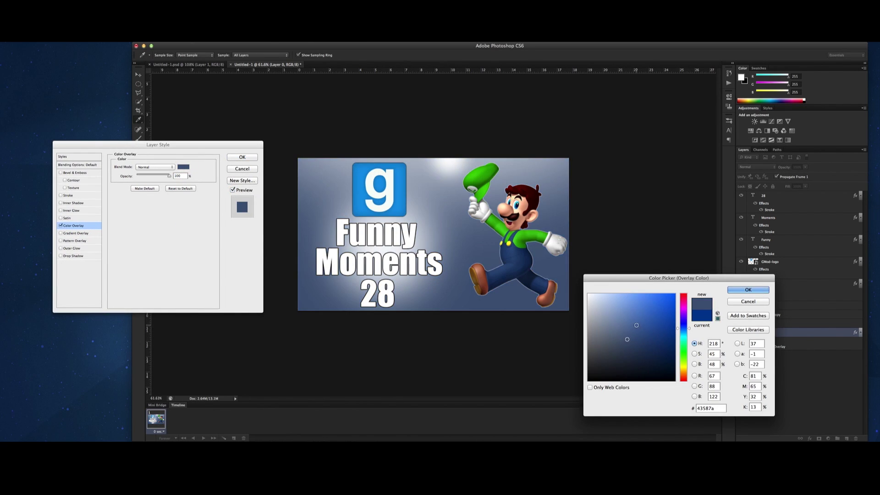
click(611, 324)
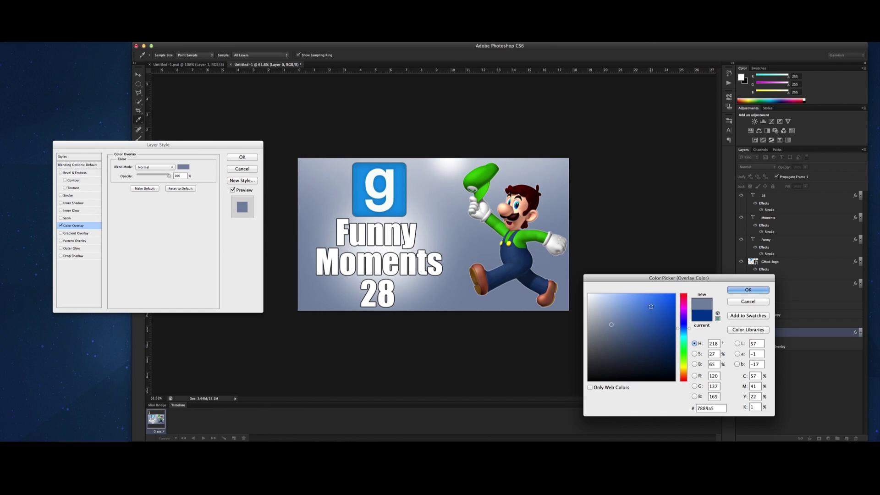
click(609, 357)
click(624, 365)
Step: Shift the background overlay color to a pink hue and brighten it to c01d5b
drag(685, 325, 685, 301)
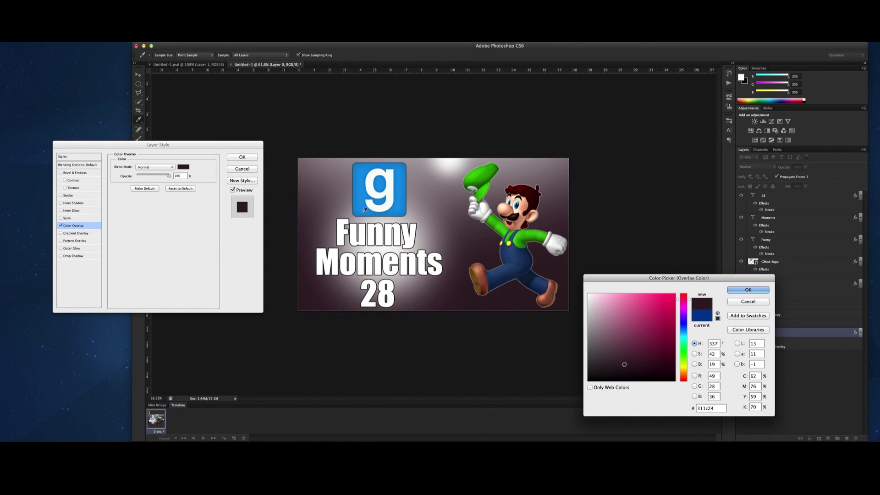
click(617, 319)
click(651, 328)
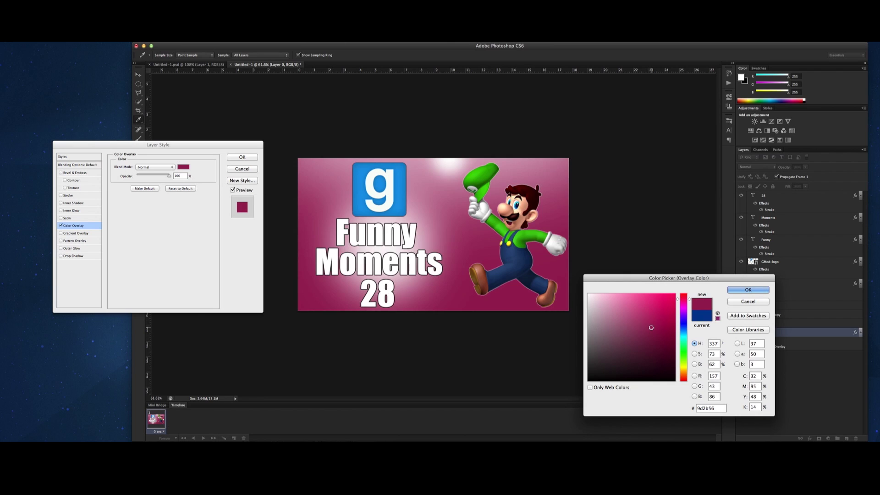
click(661, 315)
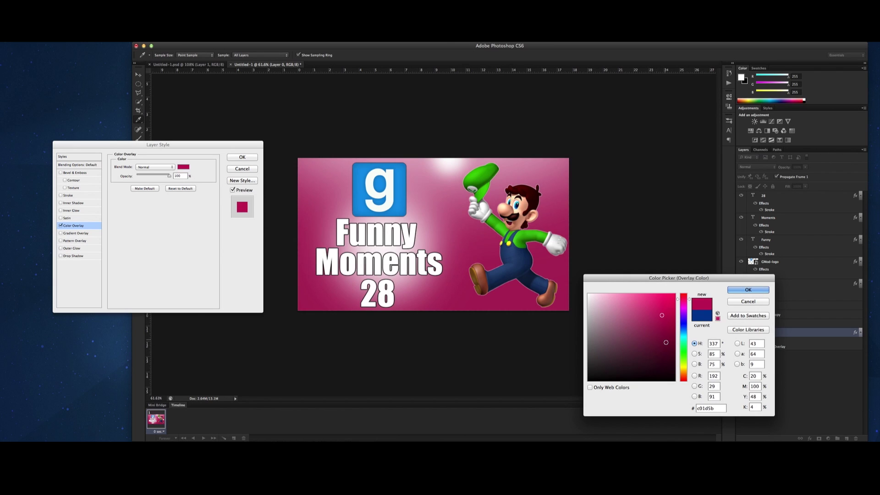
Step: Change the background overlay's hue to teal (1da3c0) and apply the layer style
click(684, 354)
click(684, 336)
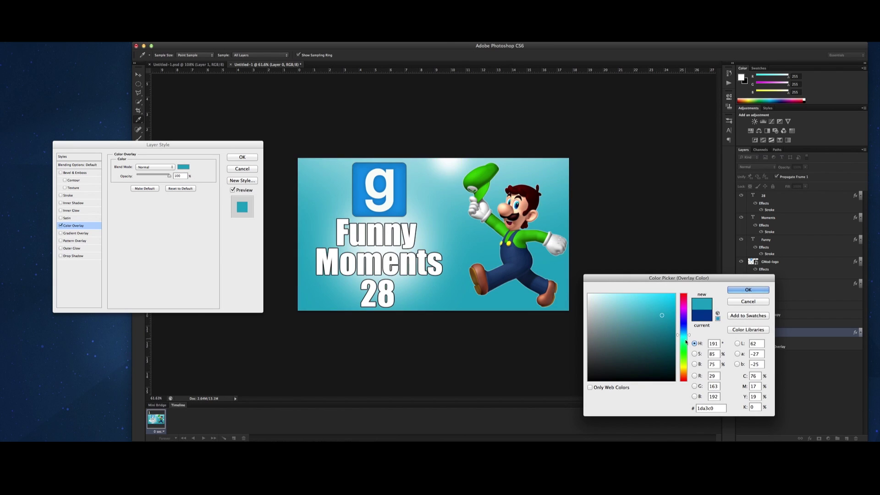
click(749, 291)
key(Return)
key(b)
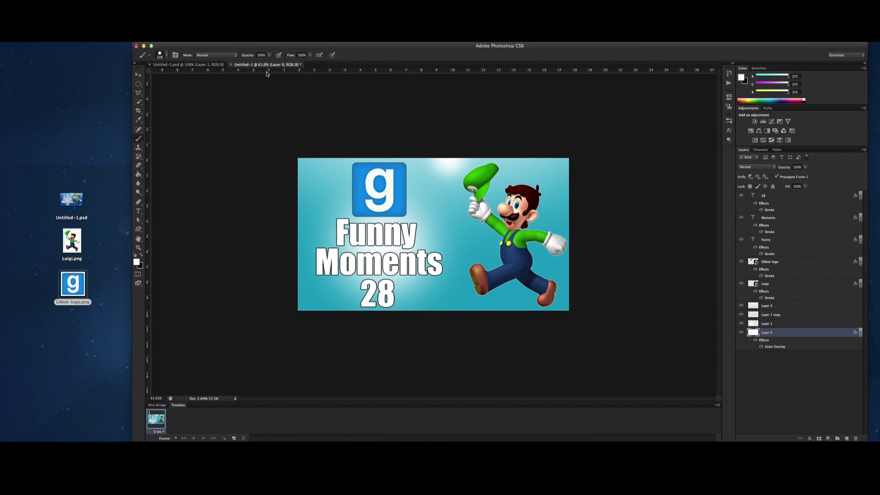
Step: Switch to the Untitled-1.psd document and view its whole blue thumbnail
click(212, 65)
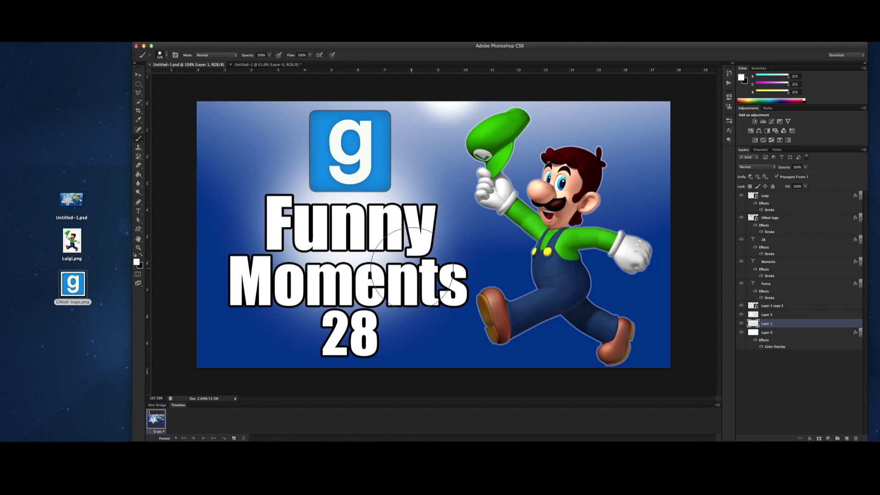
key(super+minus)
key(super+minus)
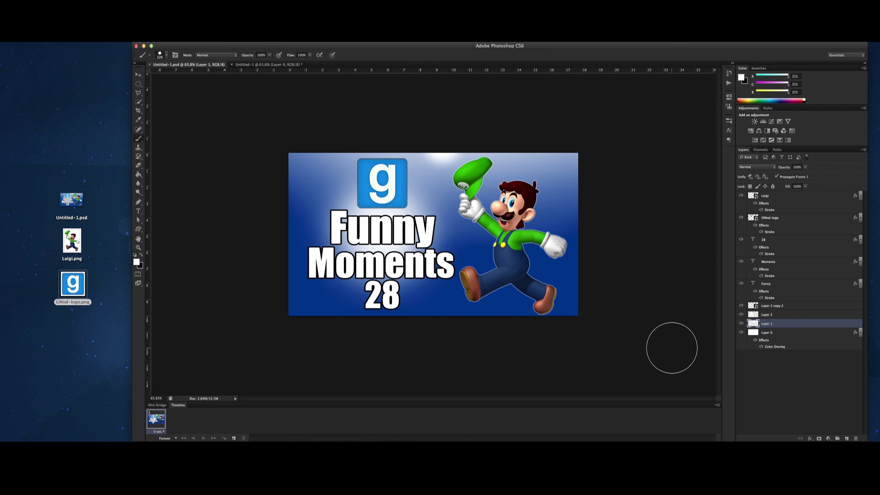